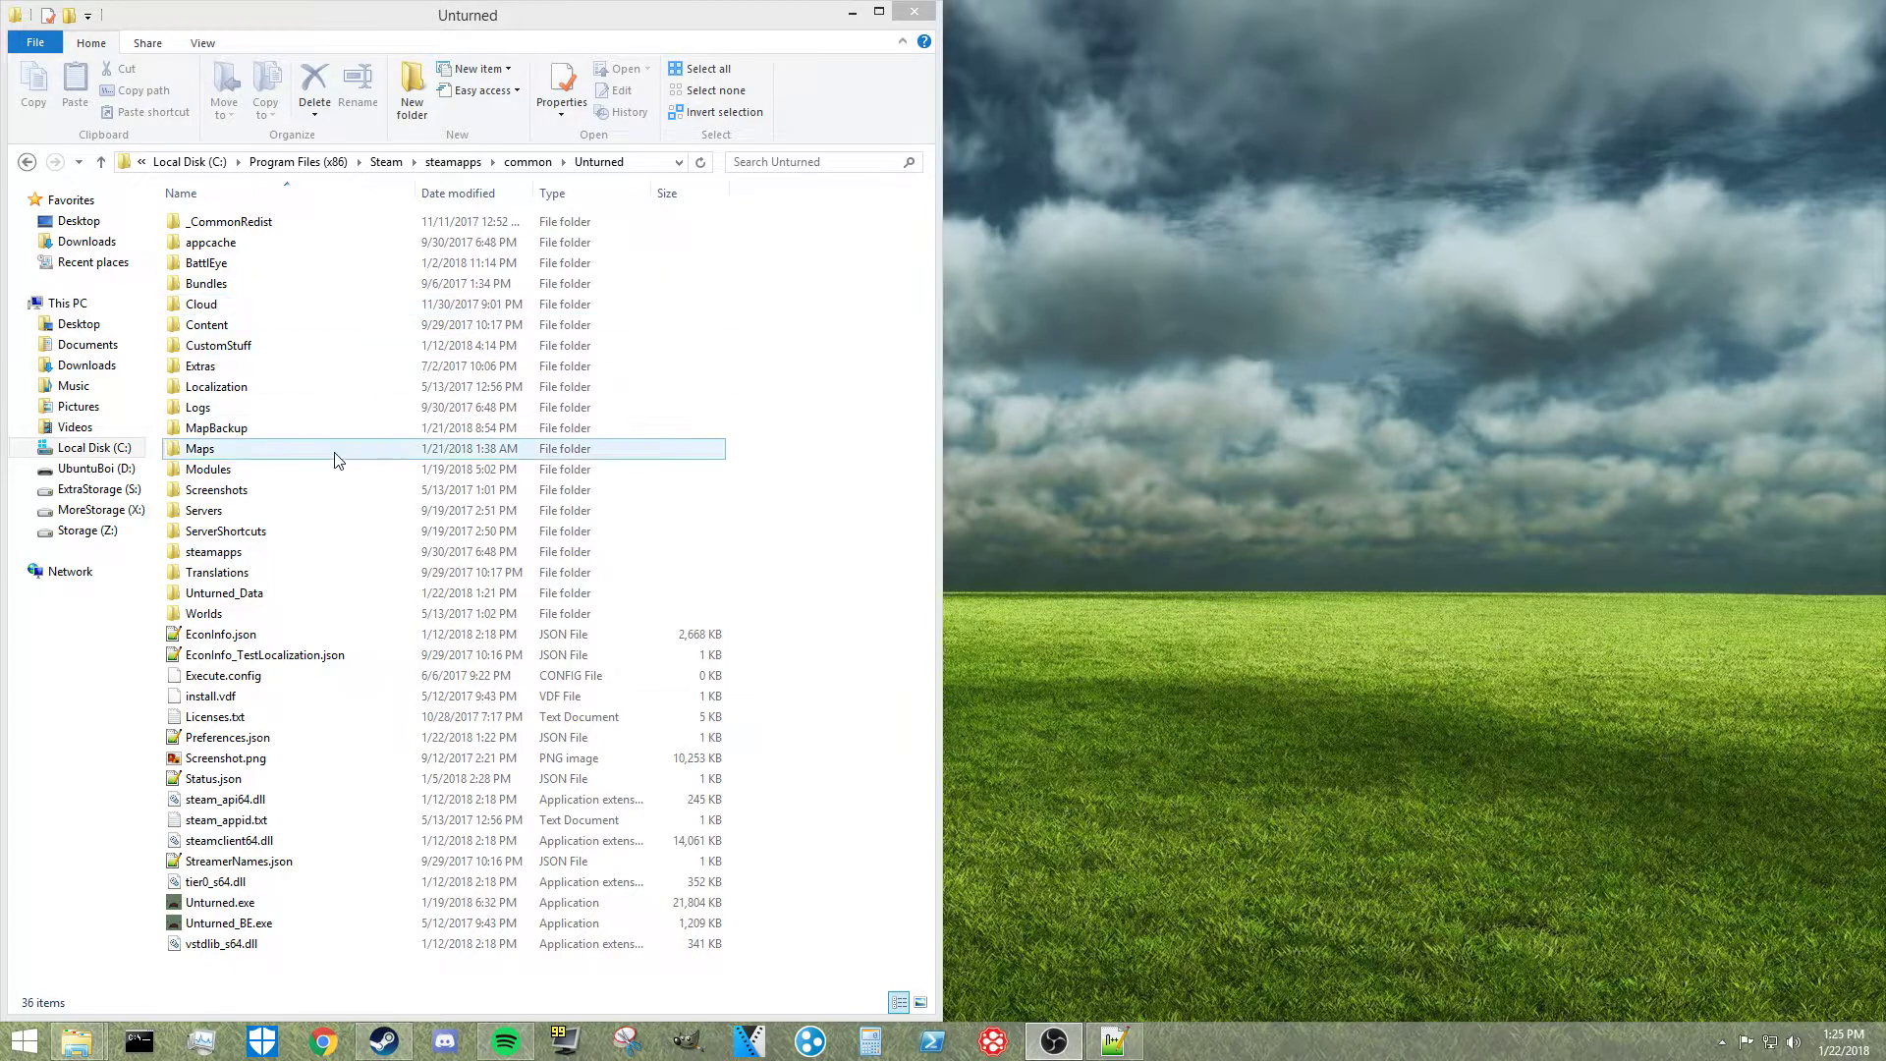
- Open the Map Editor Tutorials folder from Maps in a second window and return the original window to the Unturned folder
double_click(199, 450)
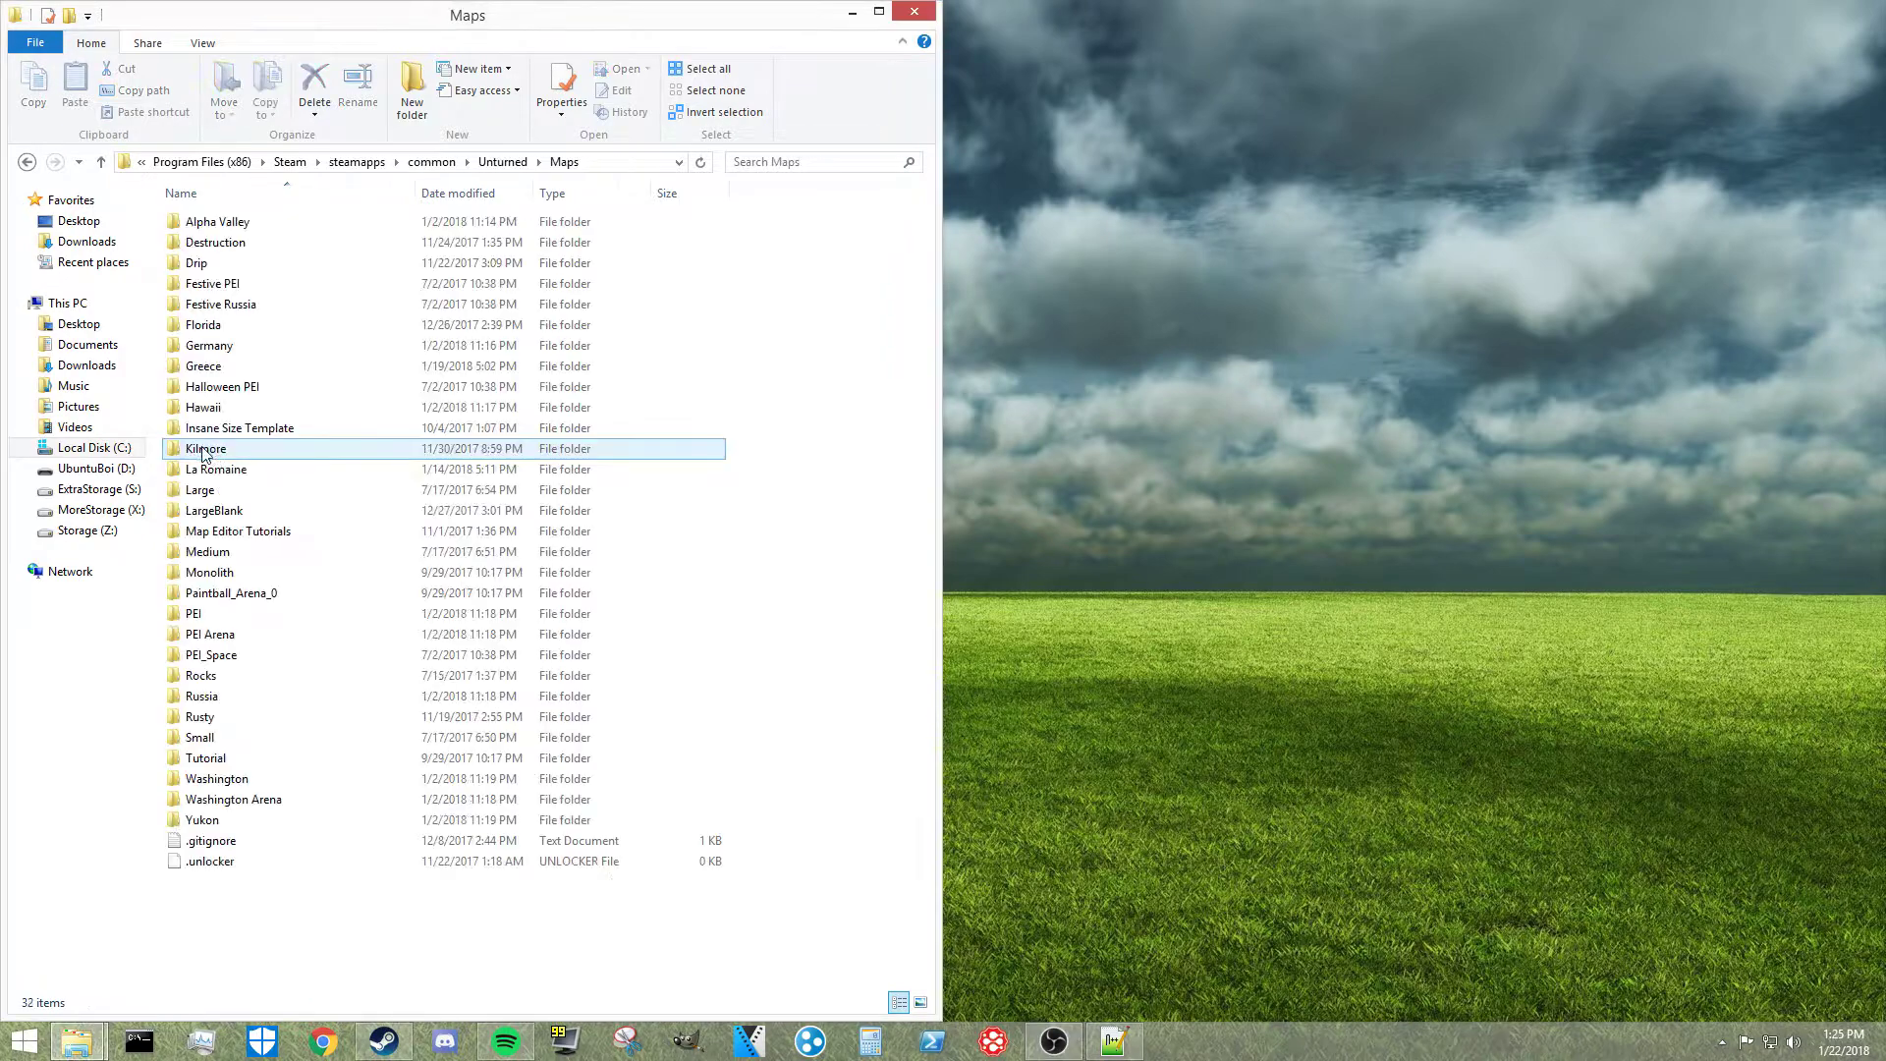
right_click(233, 530)
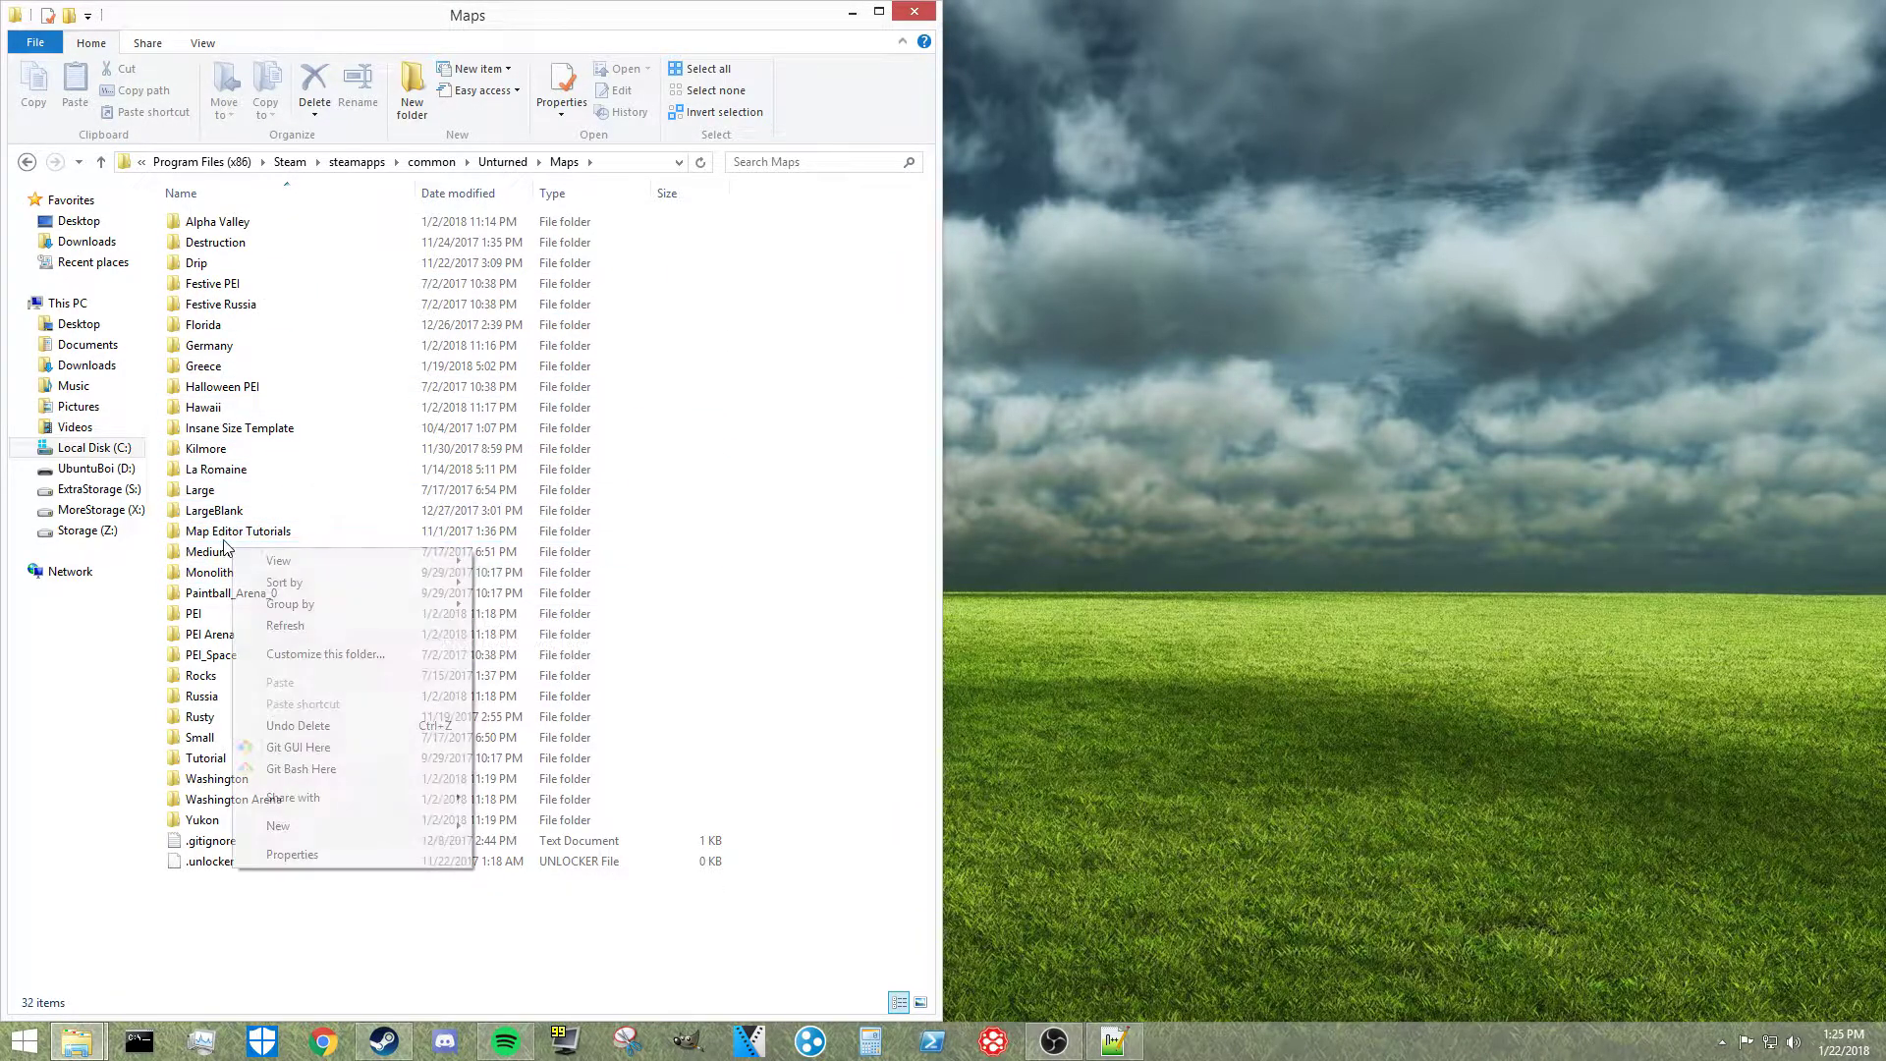
left_click(316, 570)
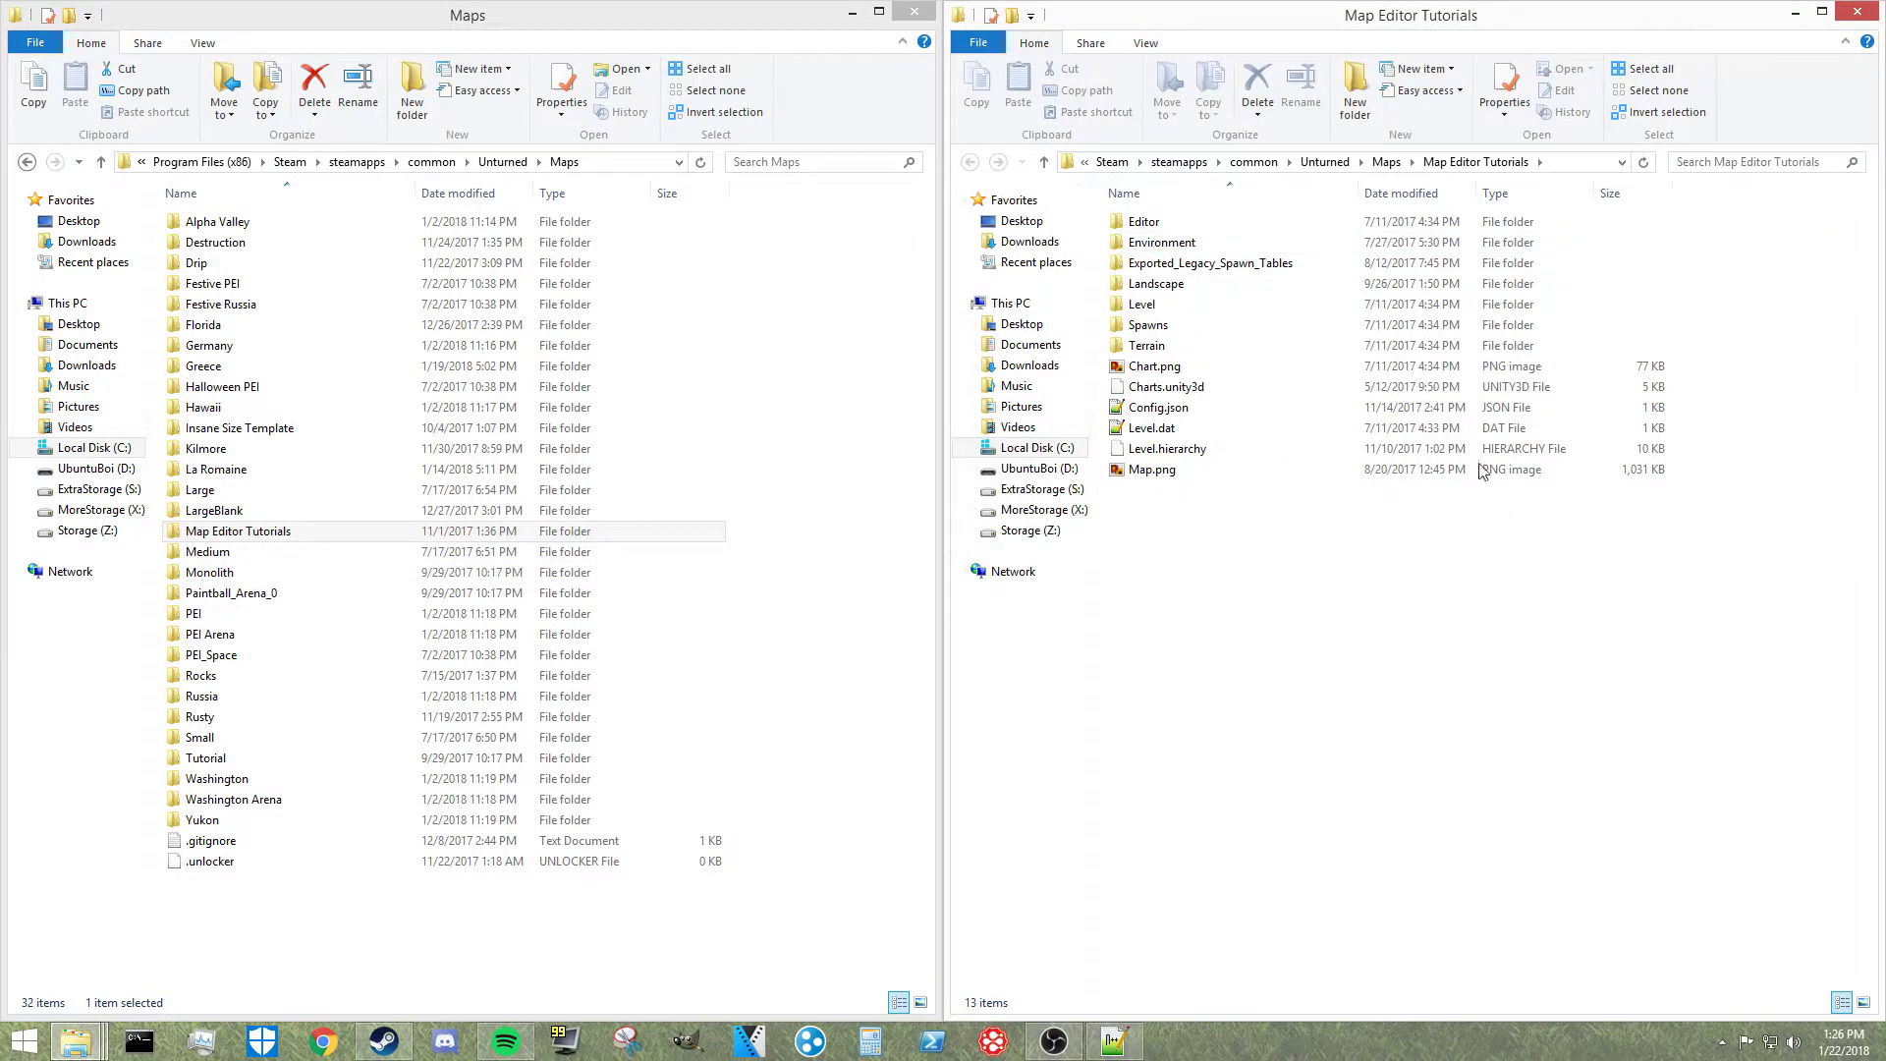
left_click(99, 162)
left_click(1152, 575)
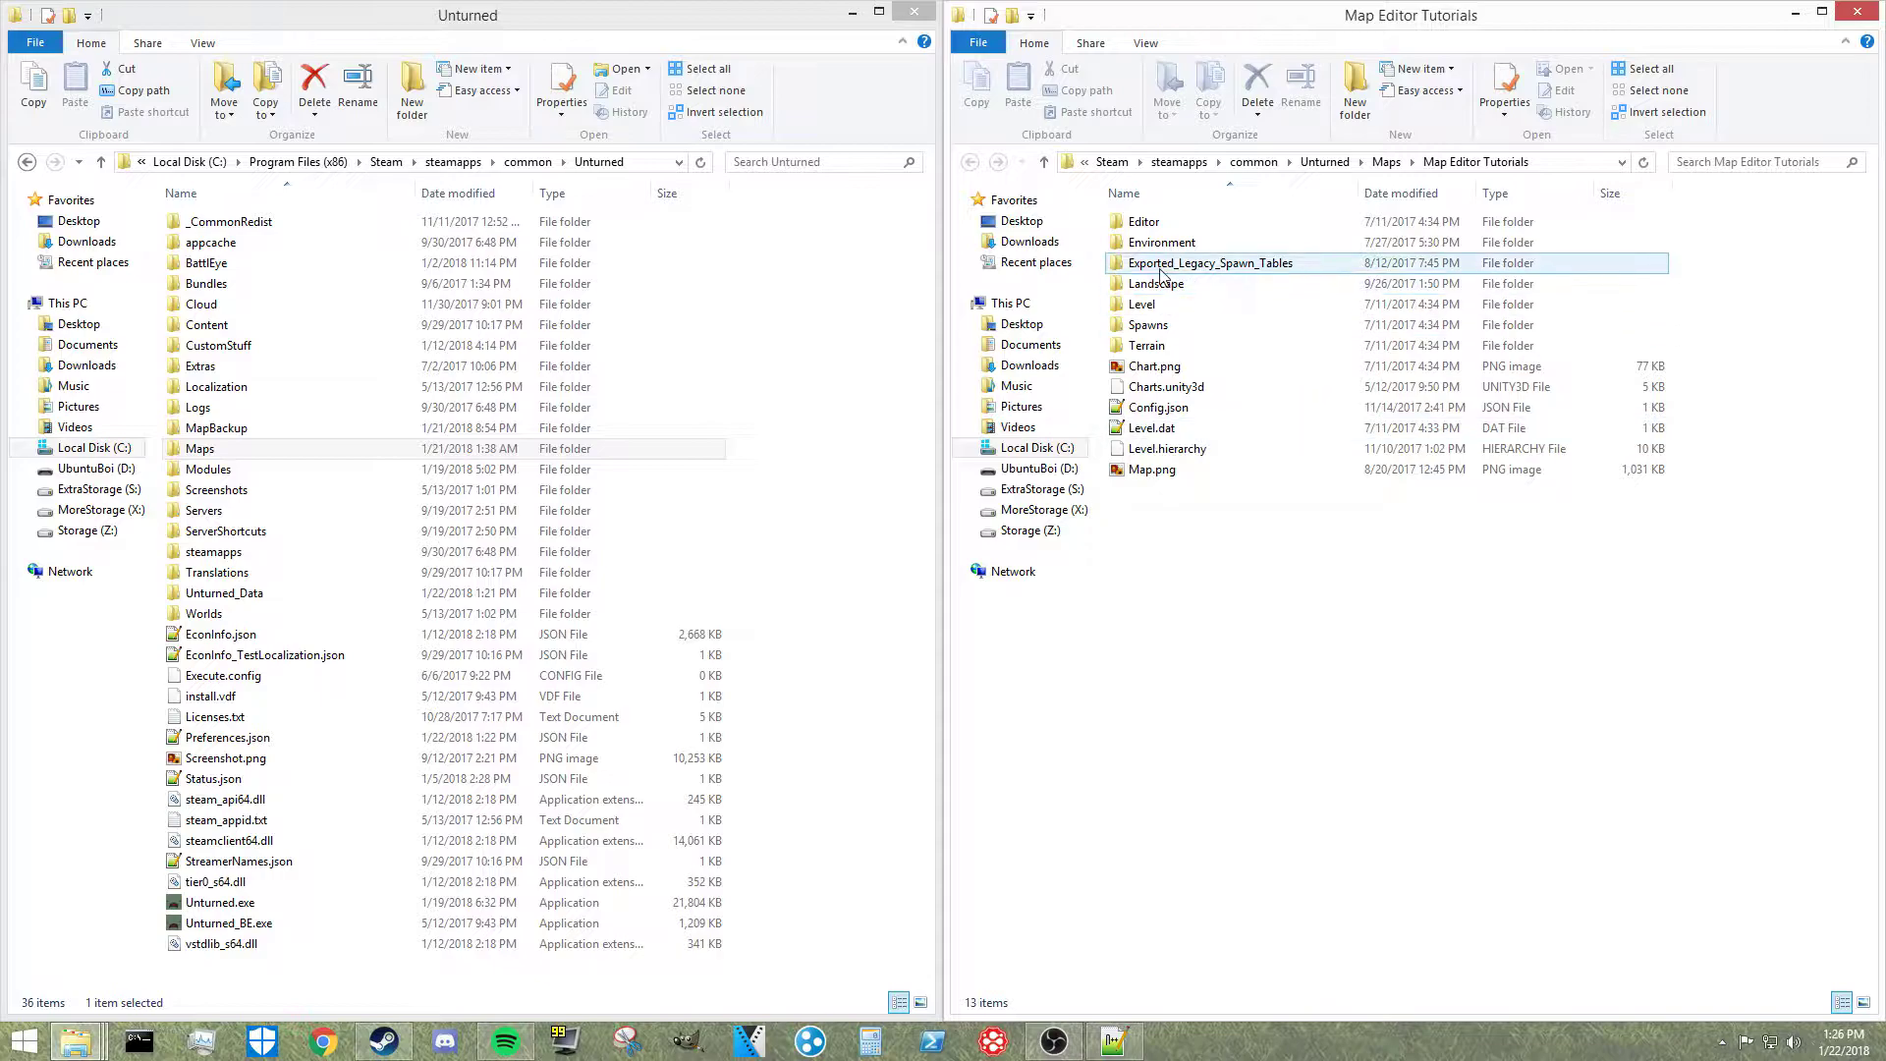
left_click(1277, 265)
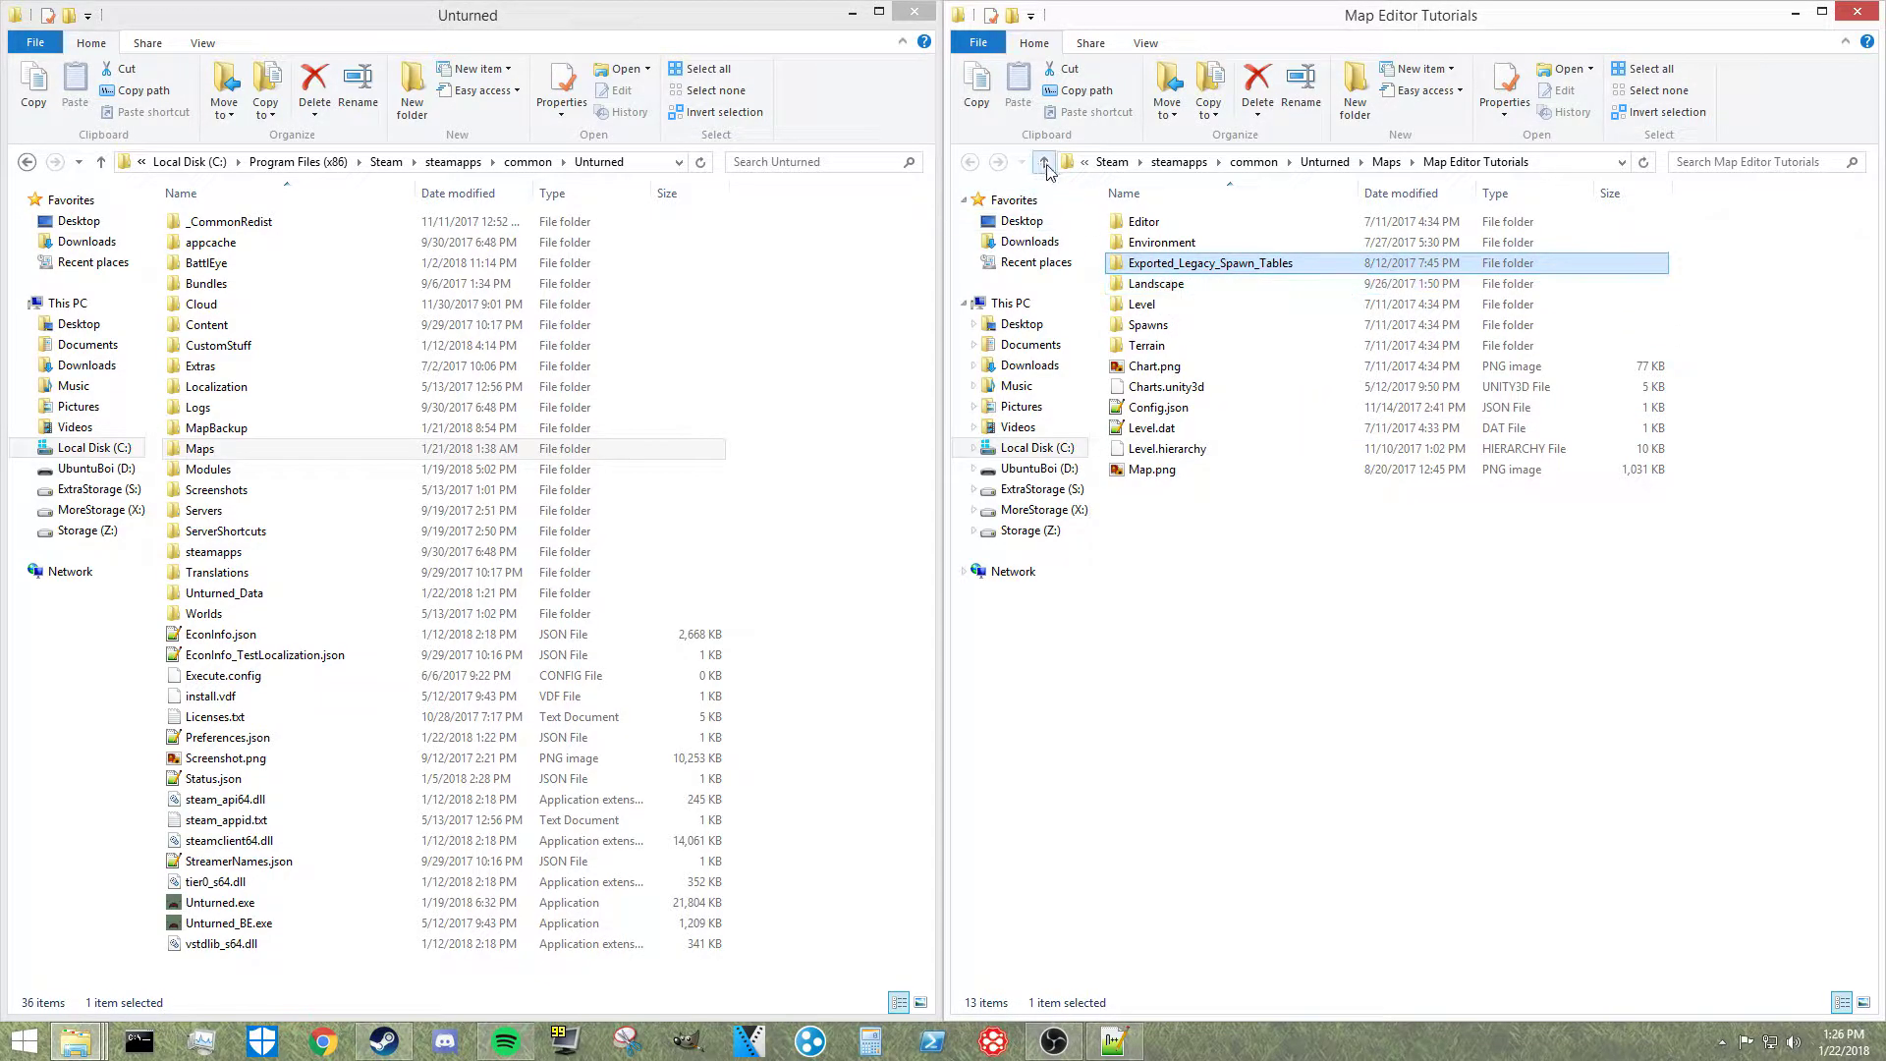
left_click(1240, 589)
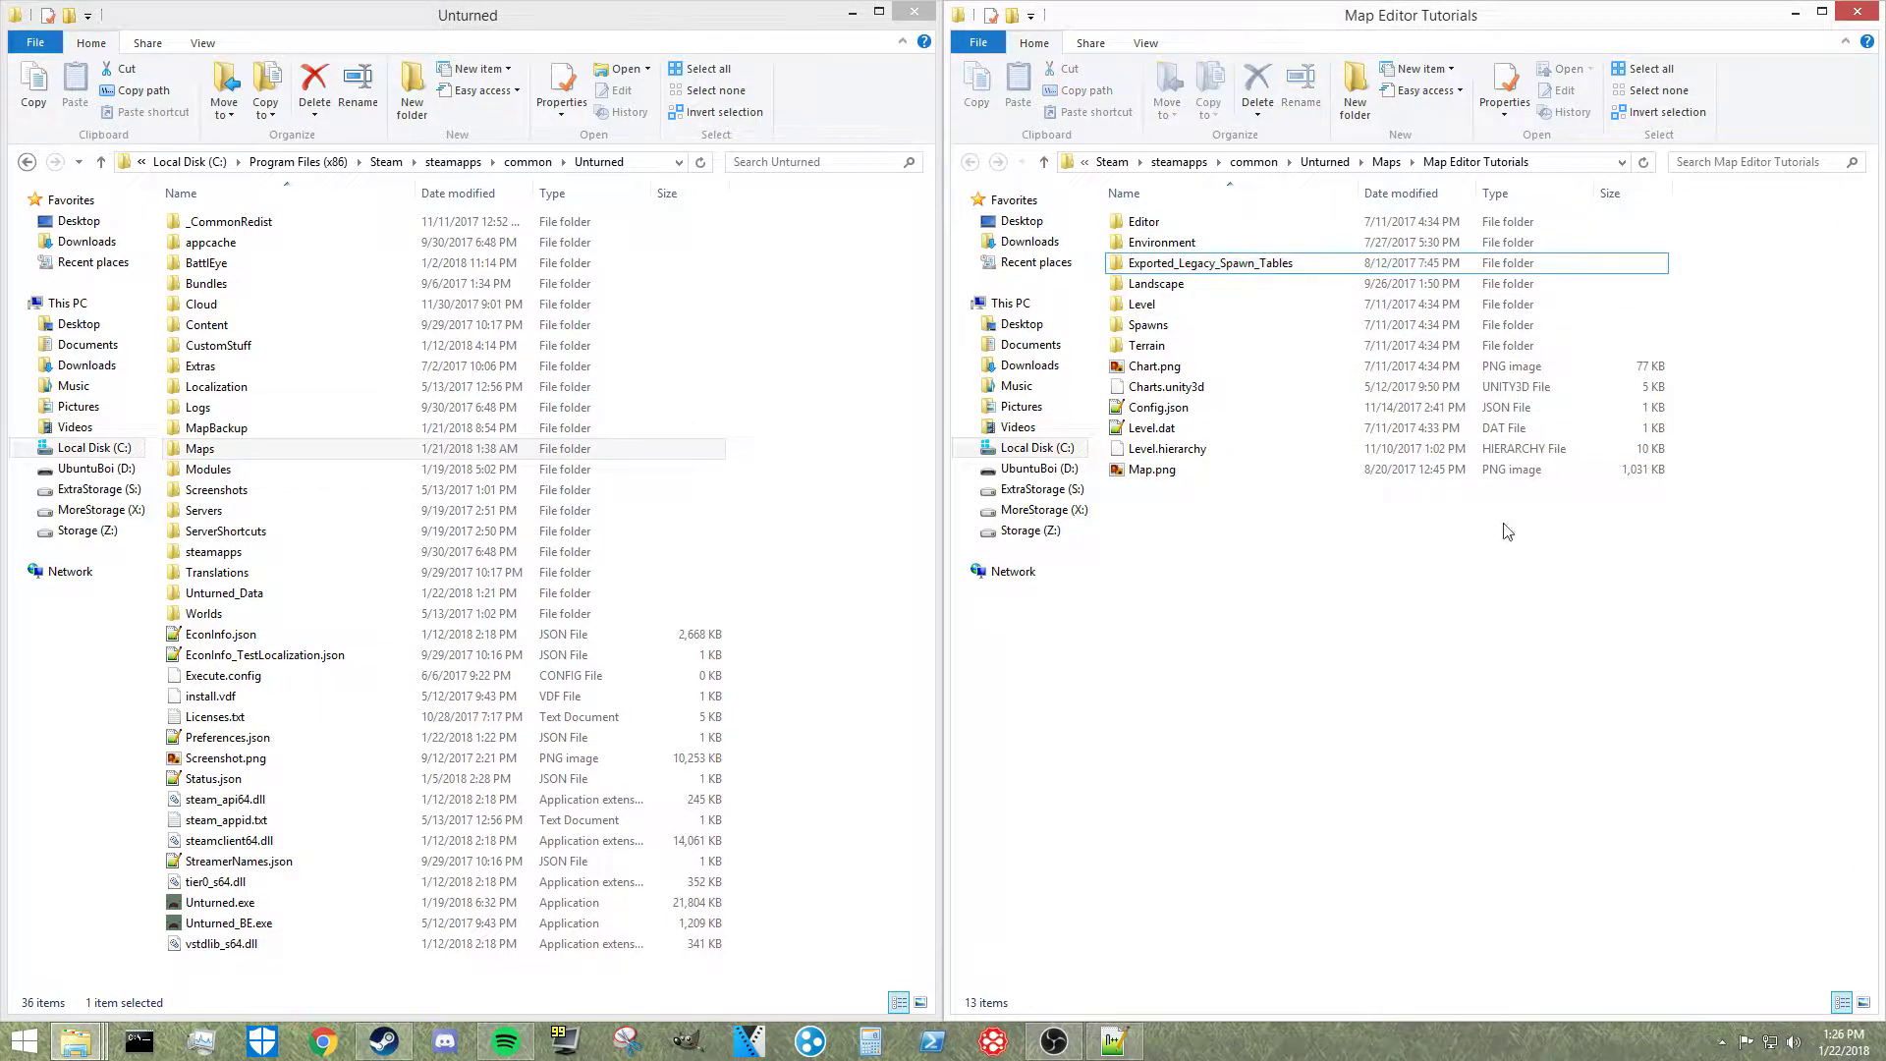
left_click_drag(1220, 498, 1144, 228)
left_click(1208, 616)
- Create a new folder named Bundles inside the Map Editor Tutorials folder
right_click(1217, 577)
mouse_move(1336, 857)
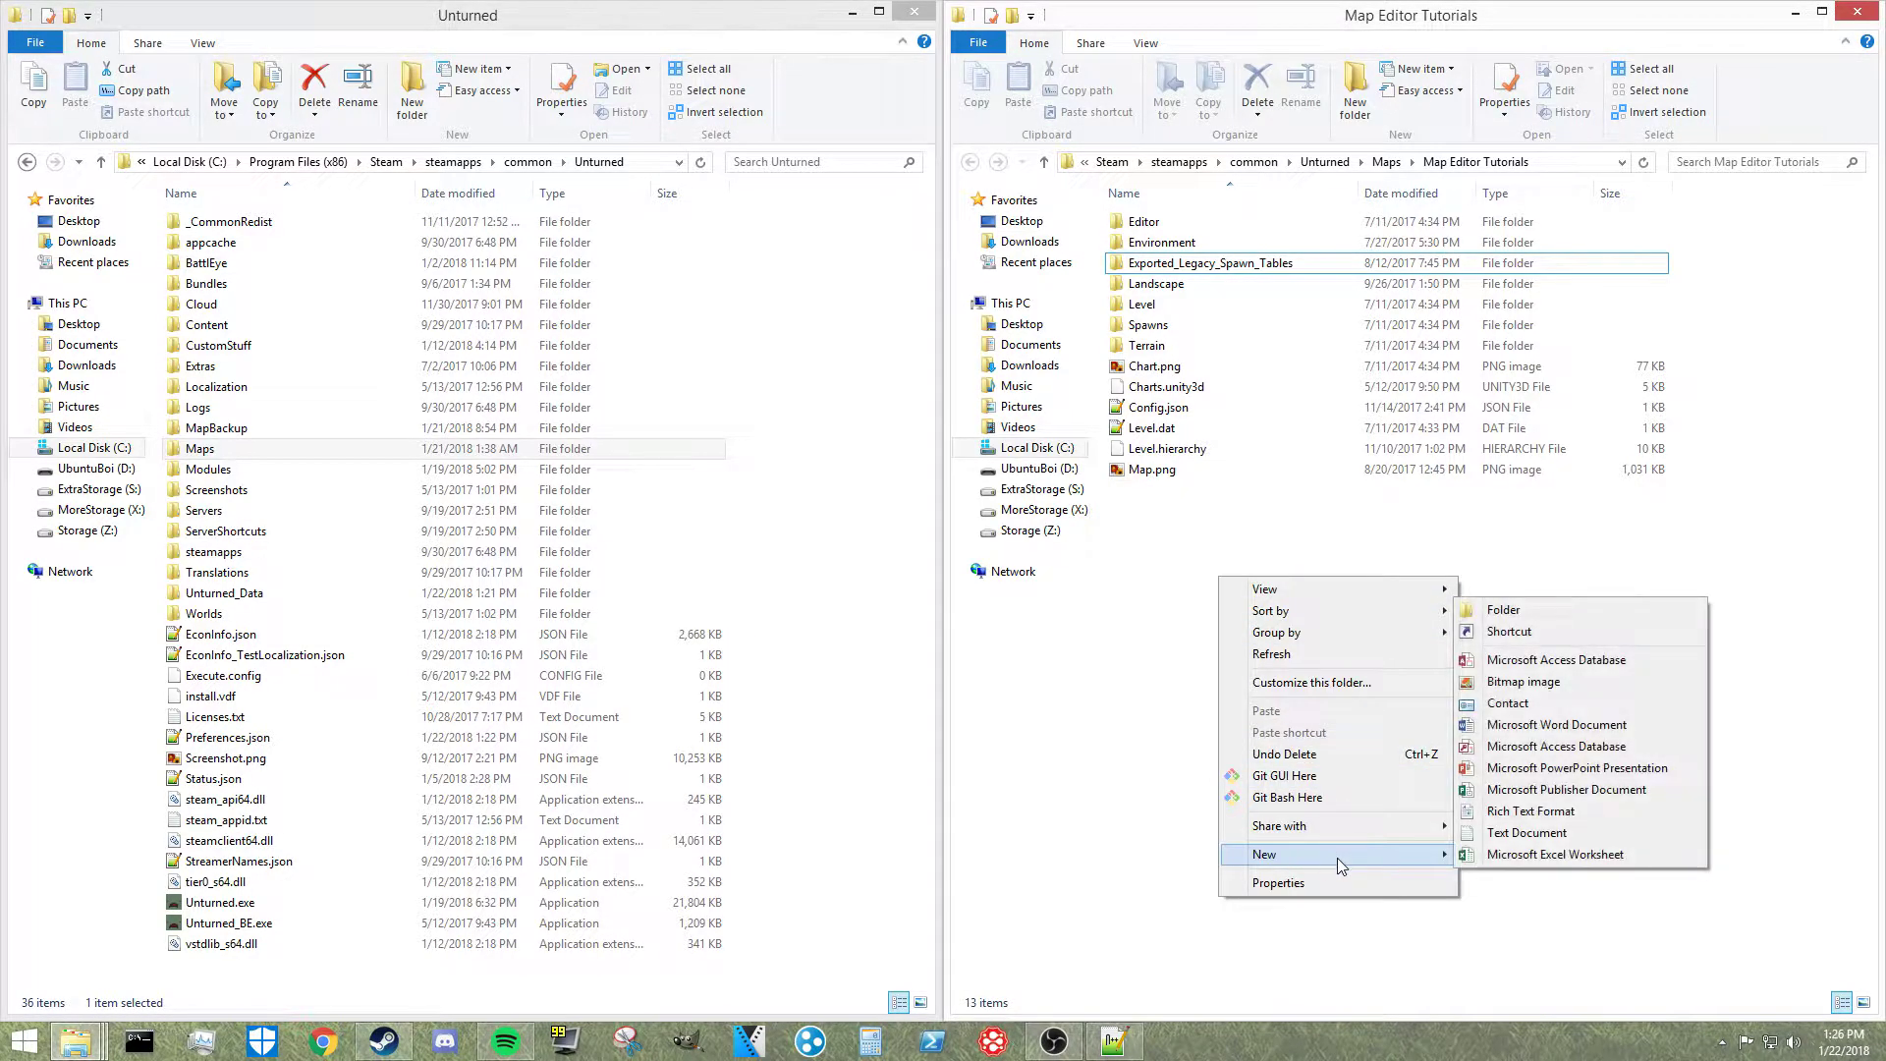
left_click(1504, 610)
type("Bundles")
key("Return")
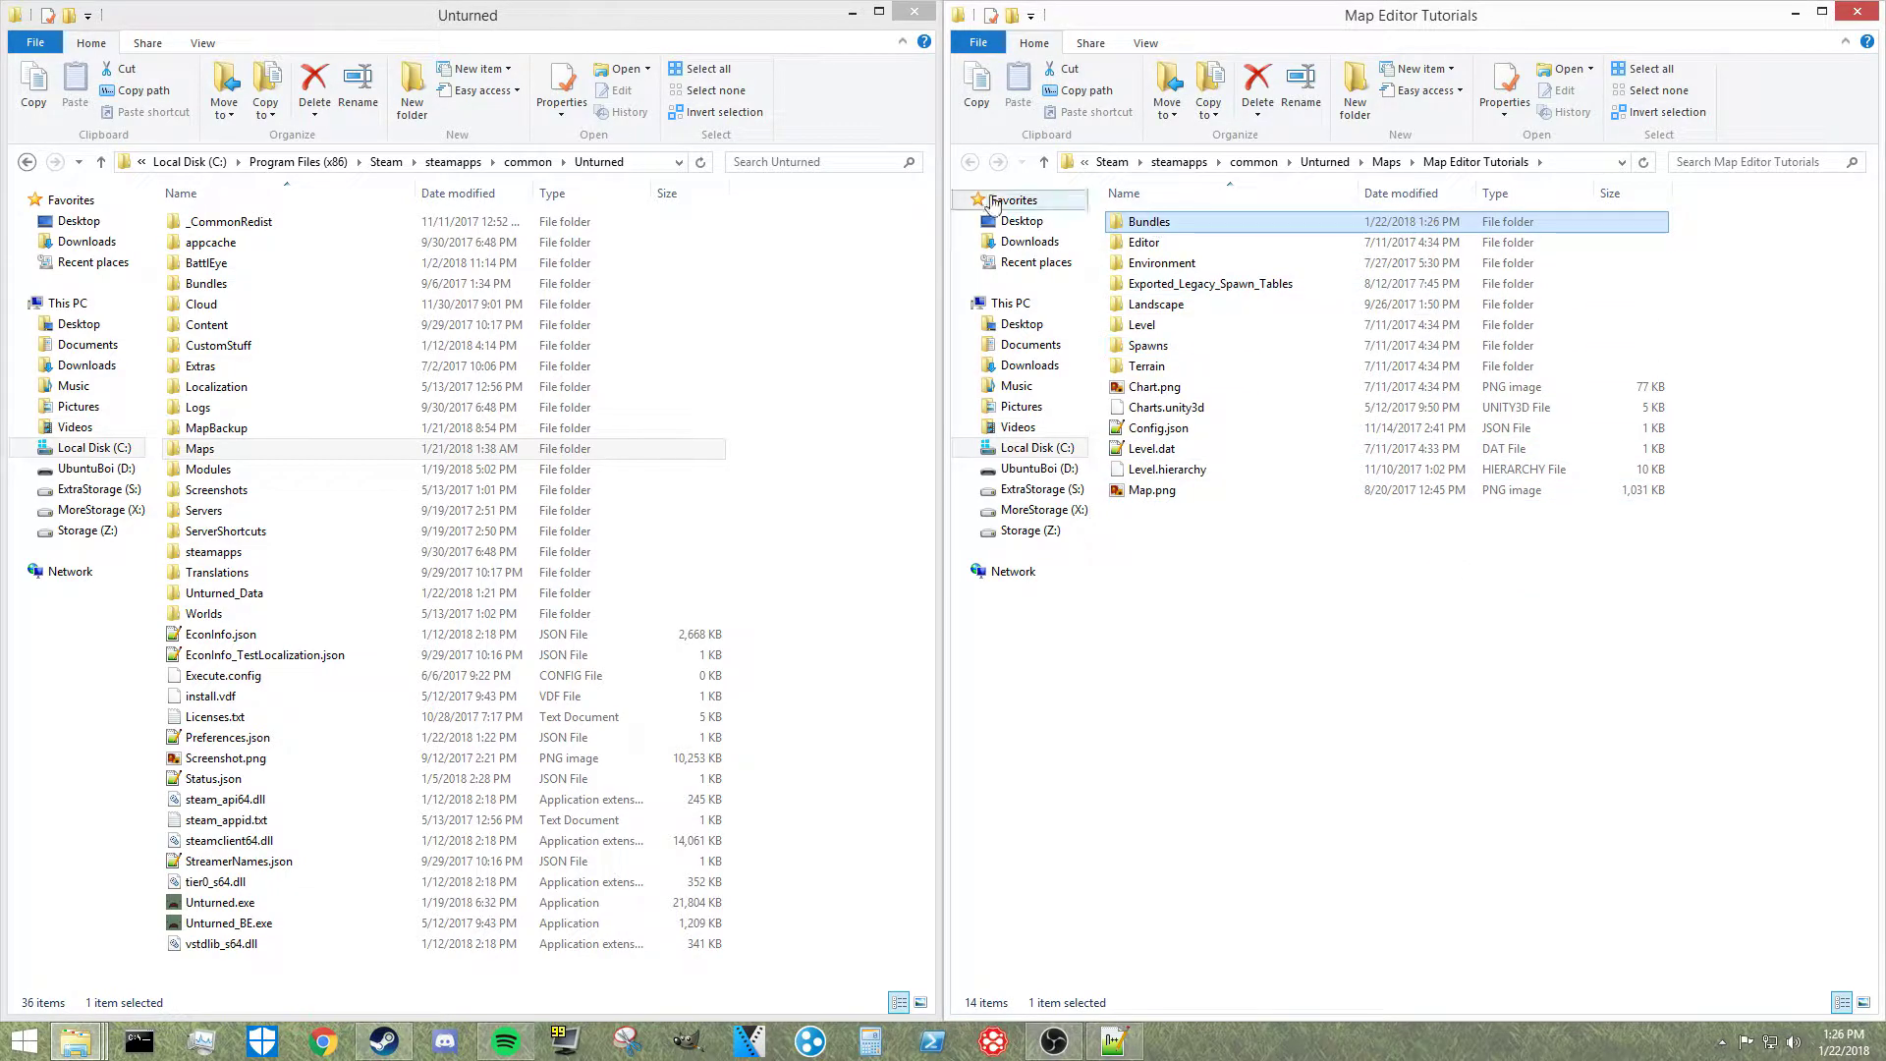
- Compare the game's main Bundles folder with the map's new Bundles folder, looking inside the new one and returning to Map Editor Tutorials
left_click(246, 284)
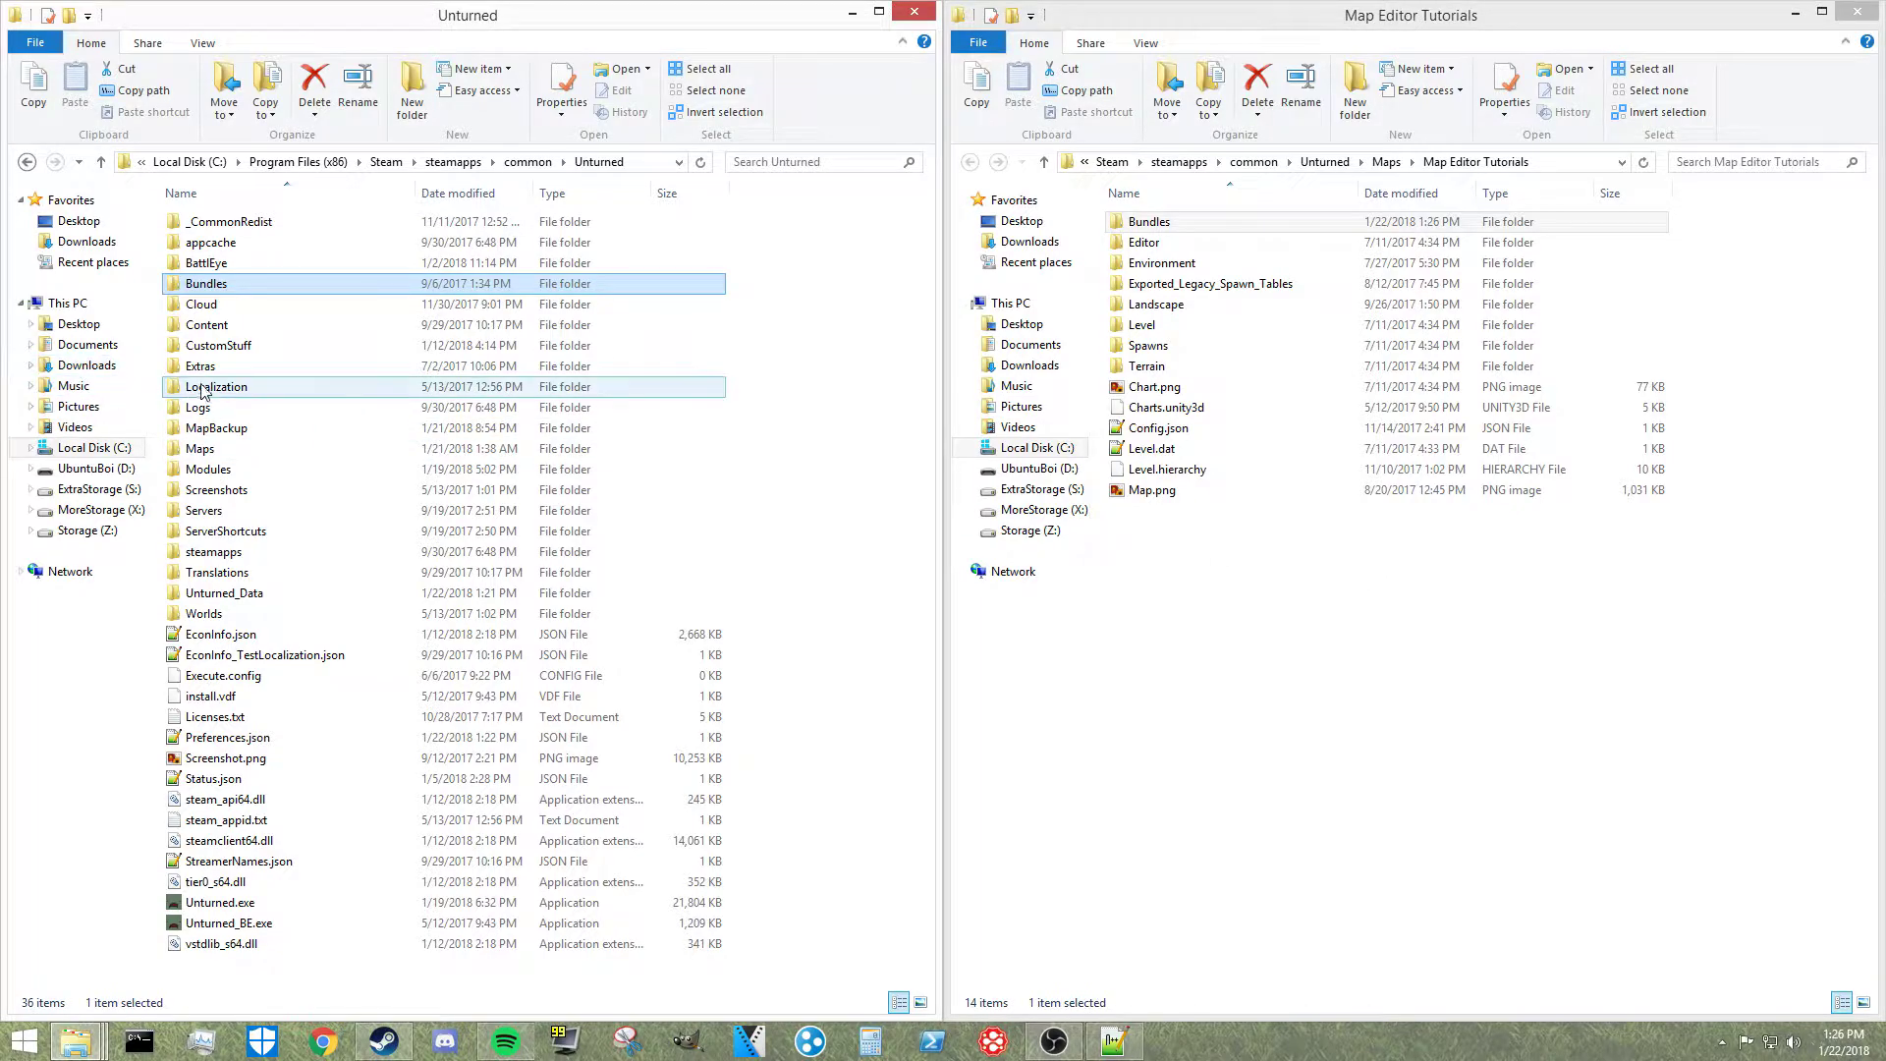
double_click(1149, 222)
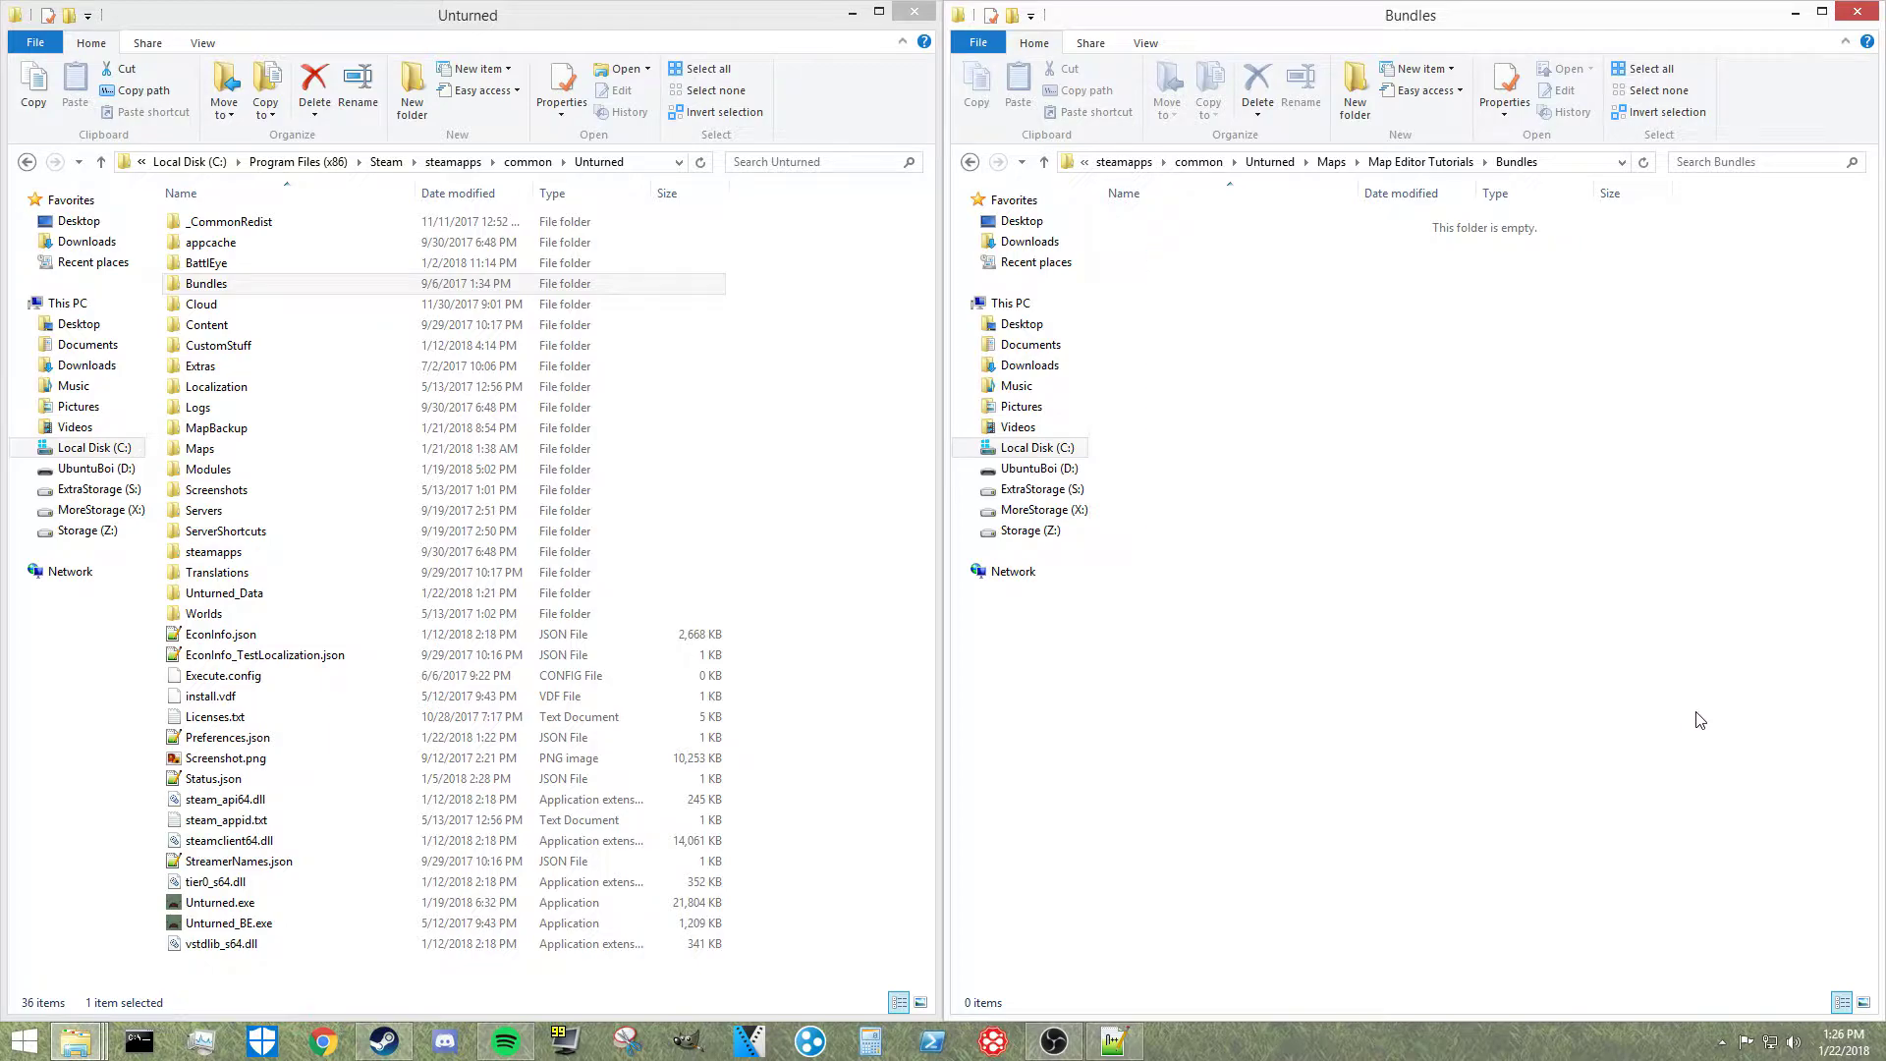
left_click(1046, 163)
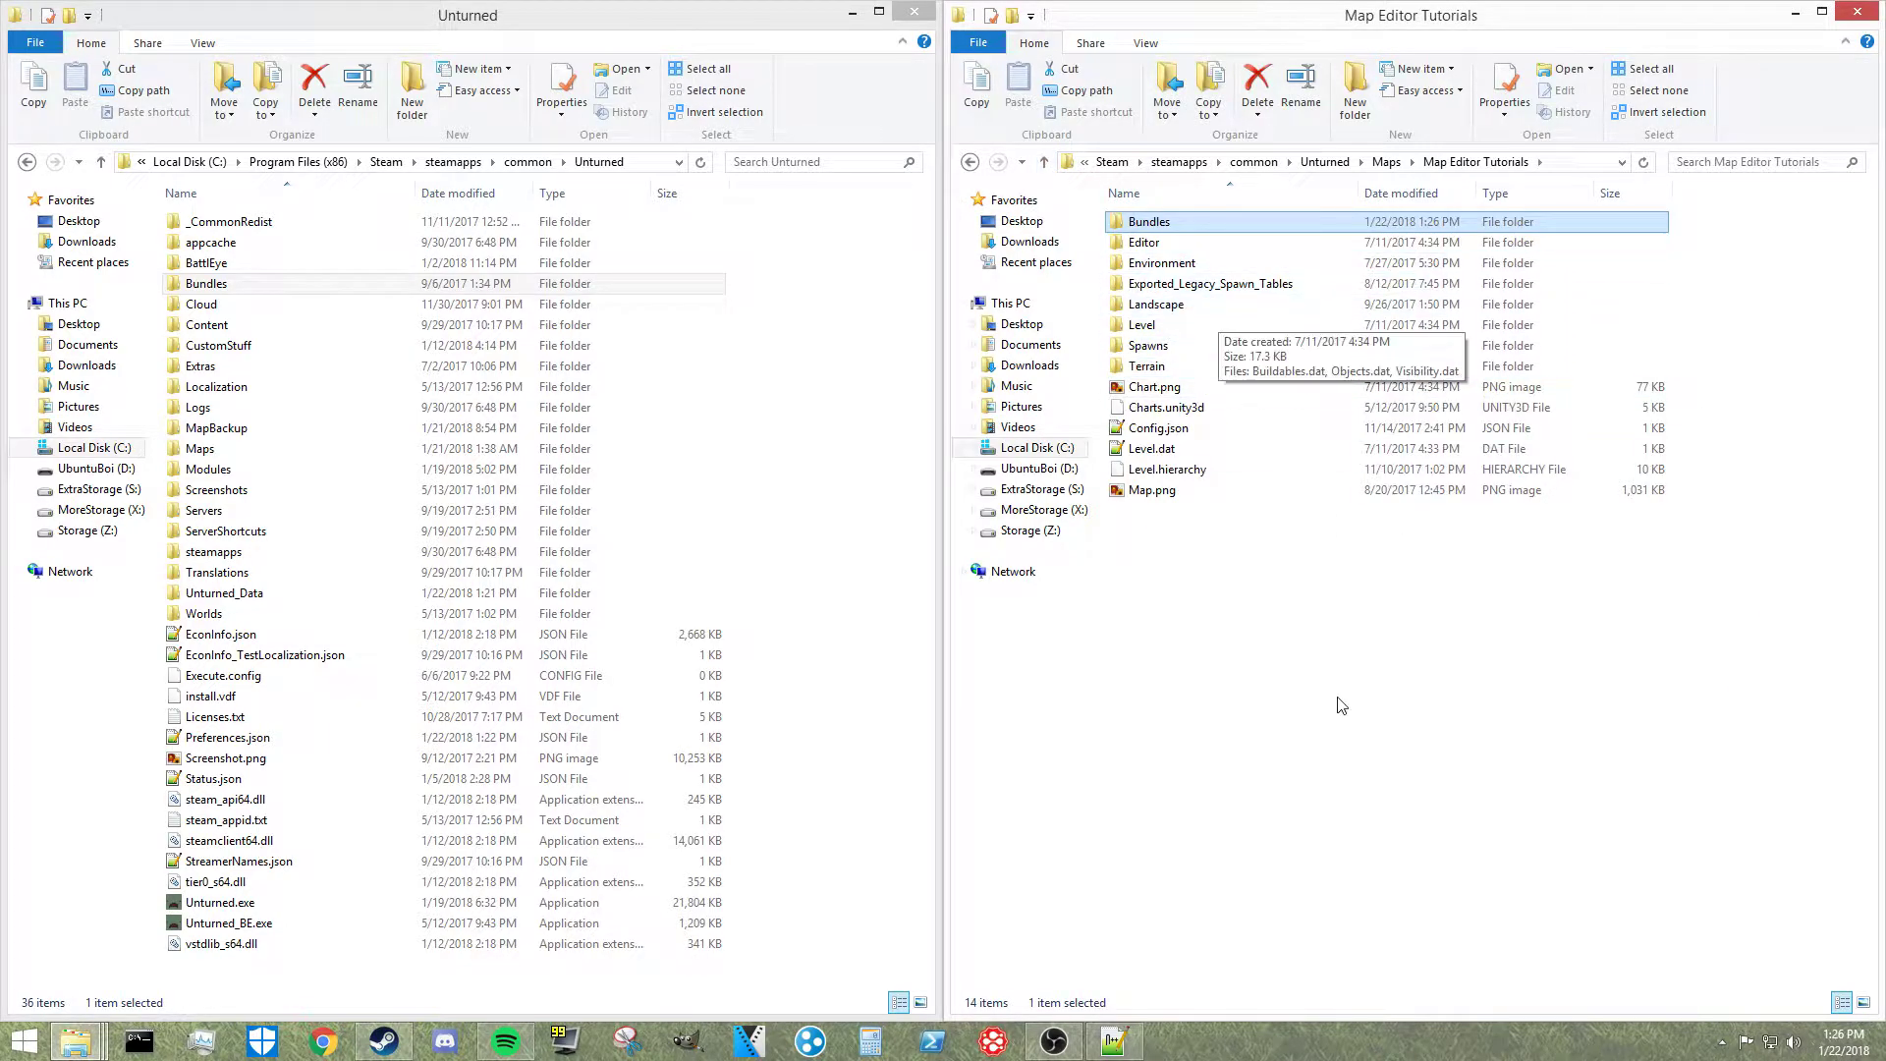
- Copy the Custom_Note1 folder from CustomStuff into the Map Editor Tutorials folder, returning the source window to Unturned
double_click(218, 348)
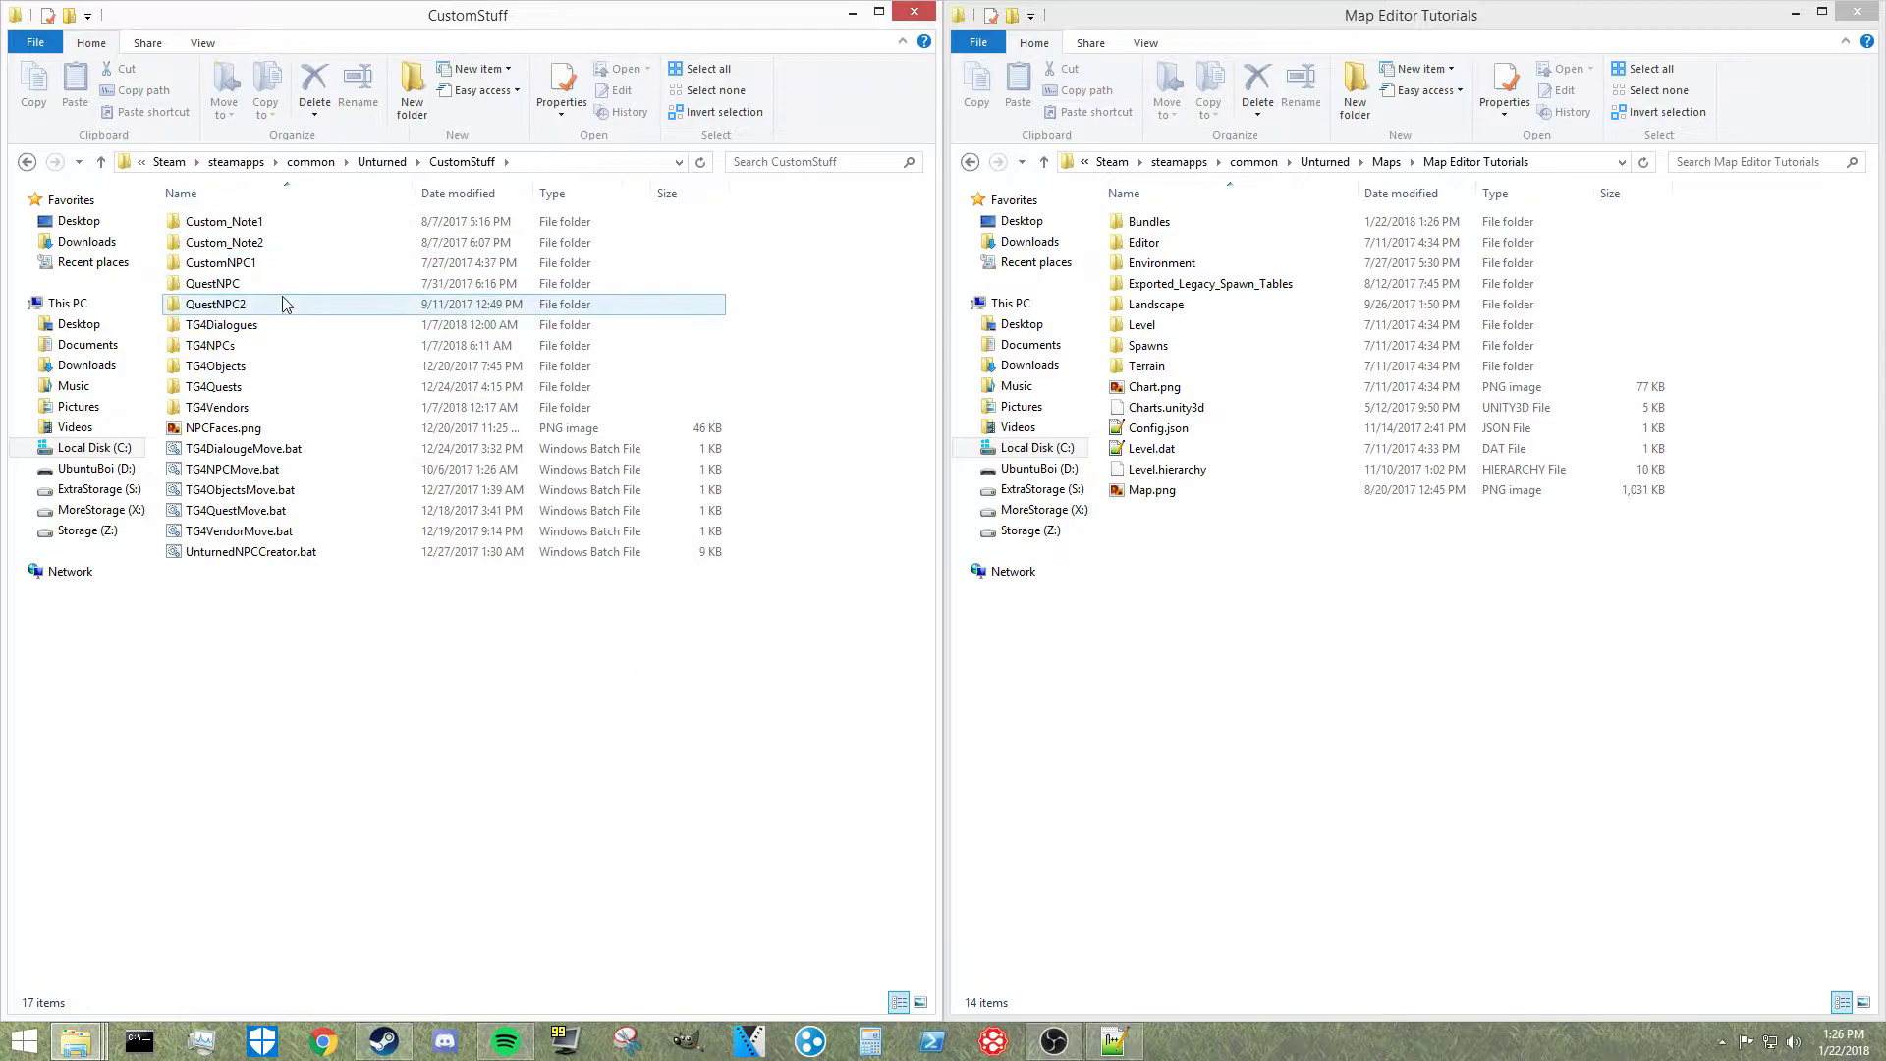
left_click(242, 226)
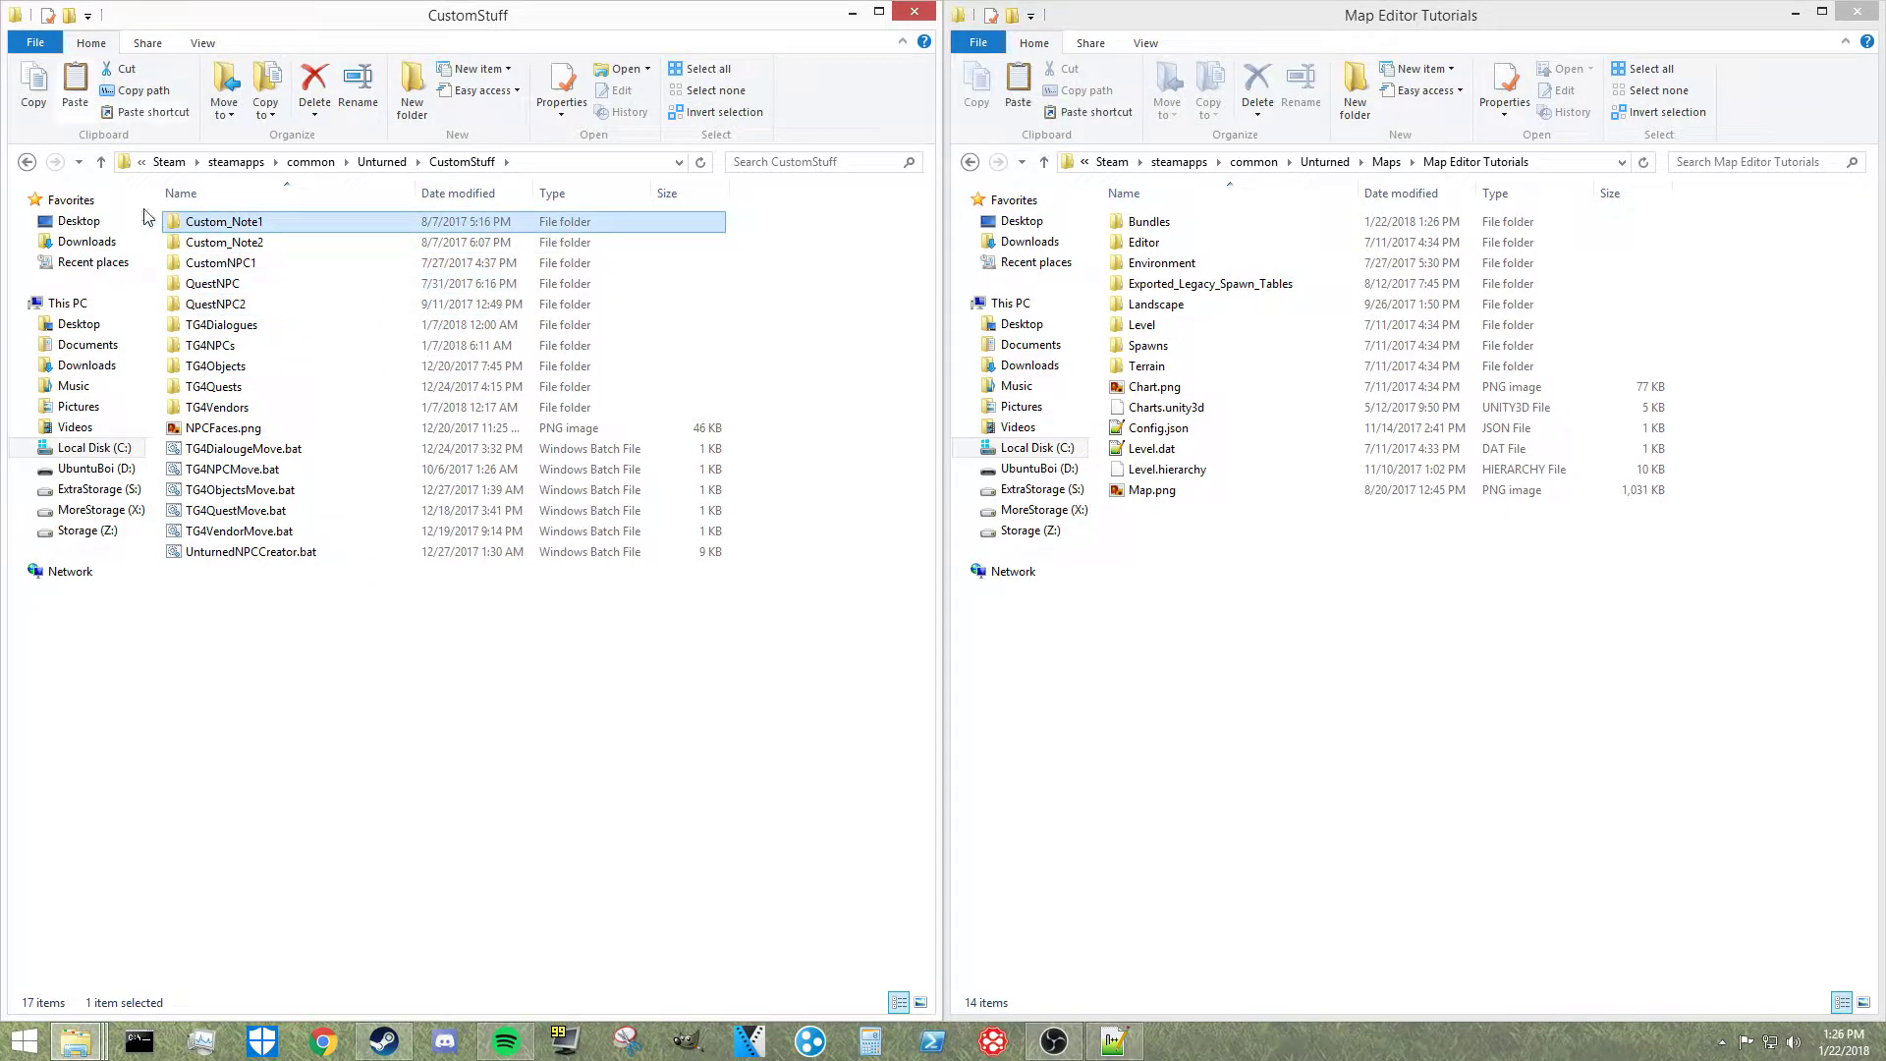
left_click(101, 164)
key("ctrl+v")
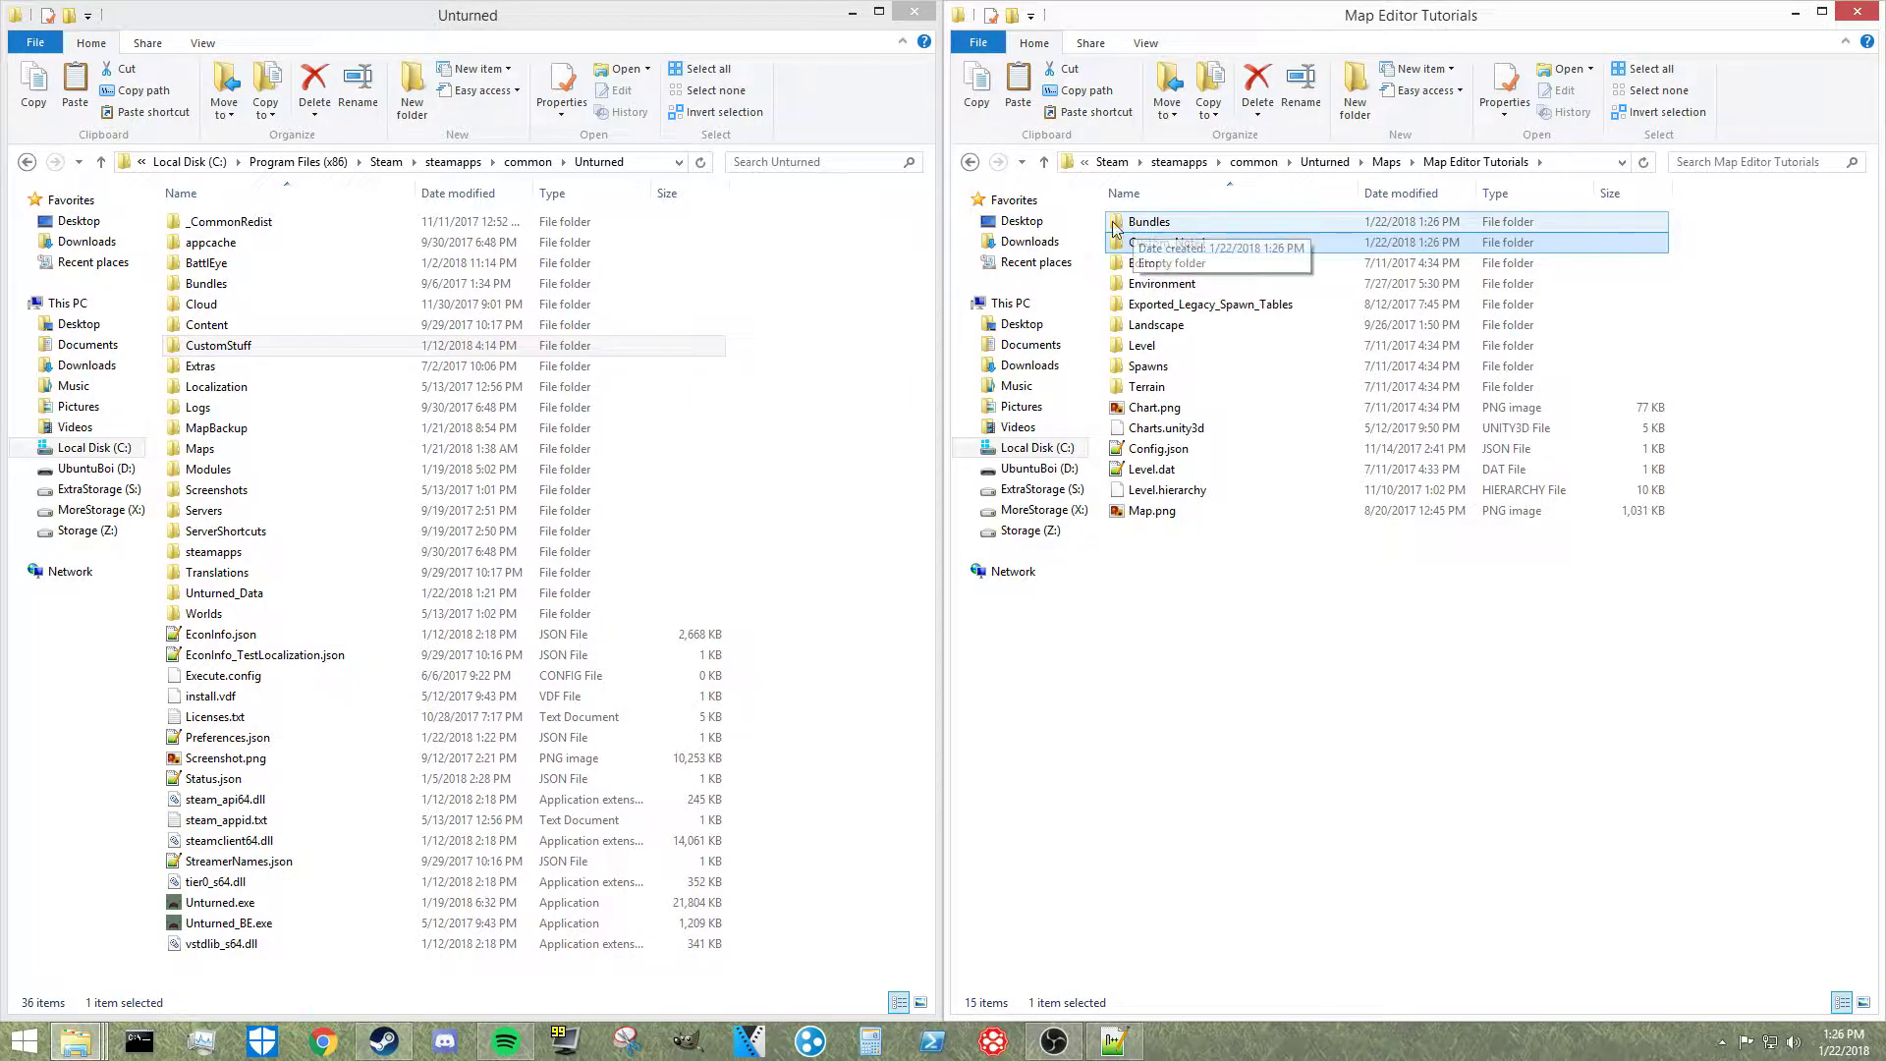
- Browse the game's main Bundles folder down to Objects\Small\Quests and examine its full path
double_click(210, 285)
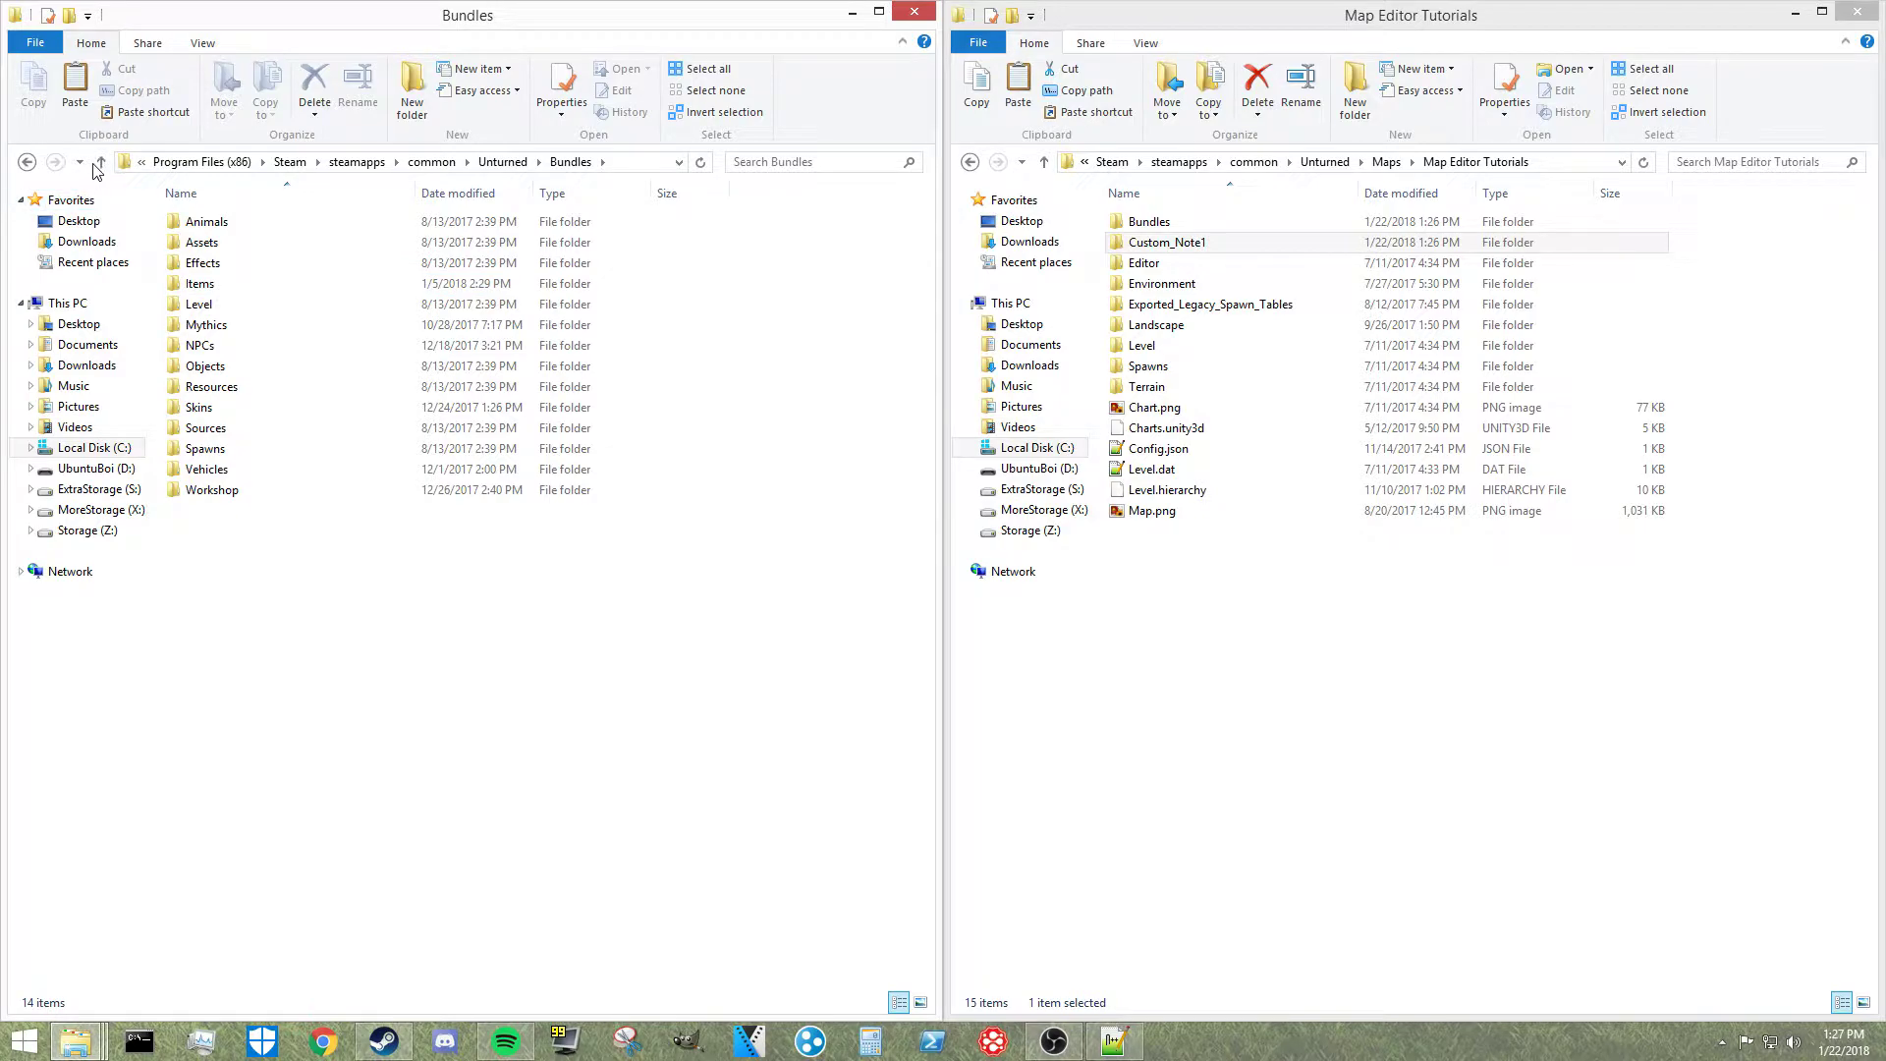
double_click(258, 367)
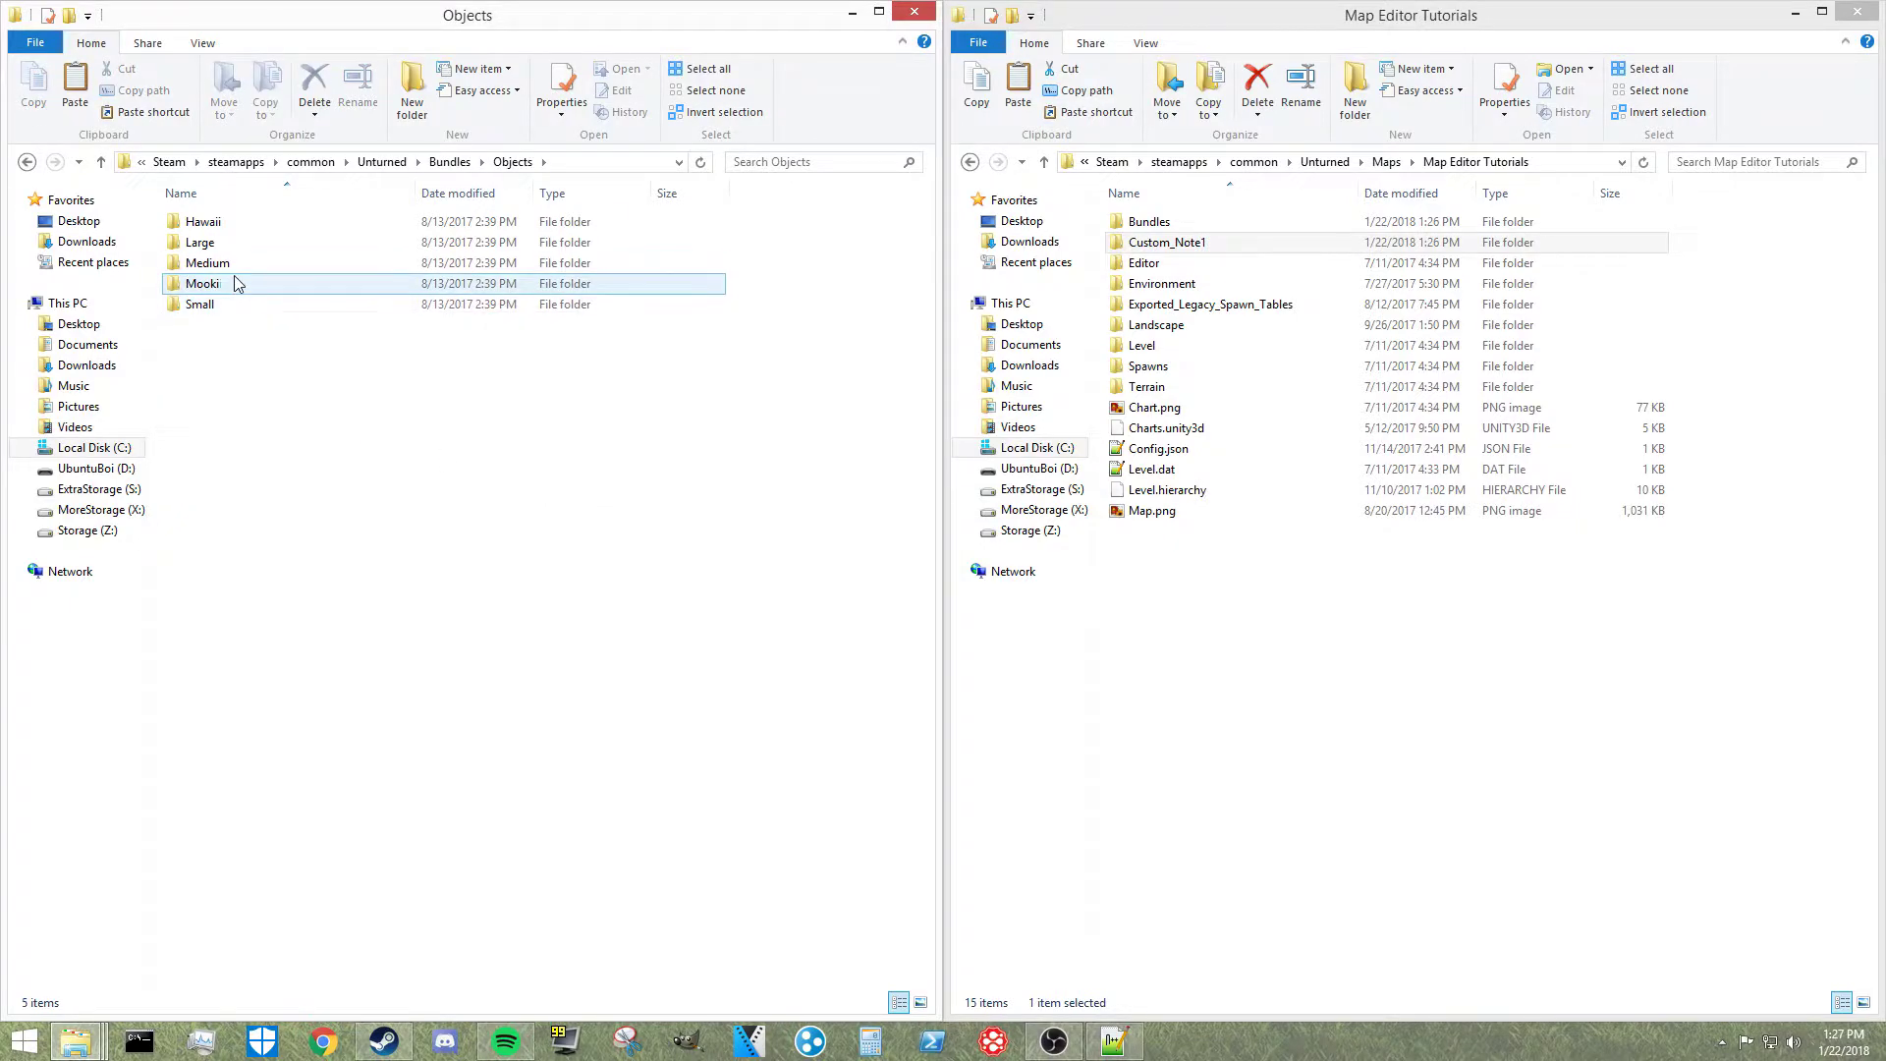
double_click(233, 303)
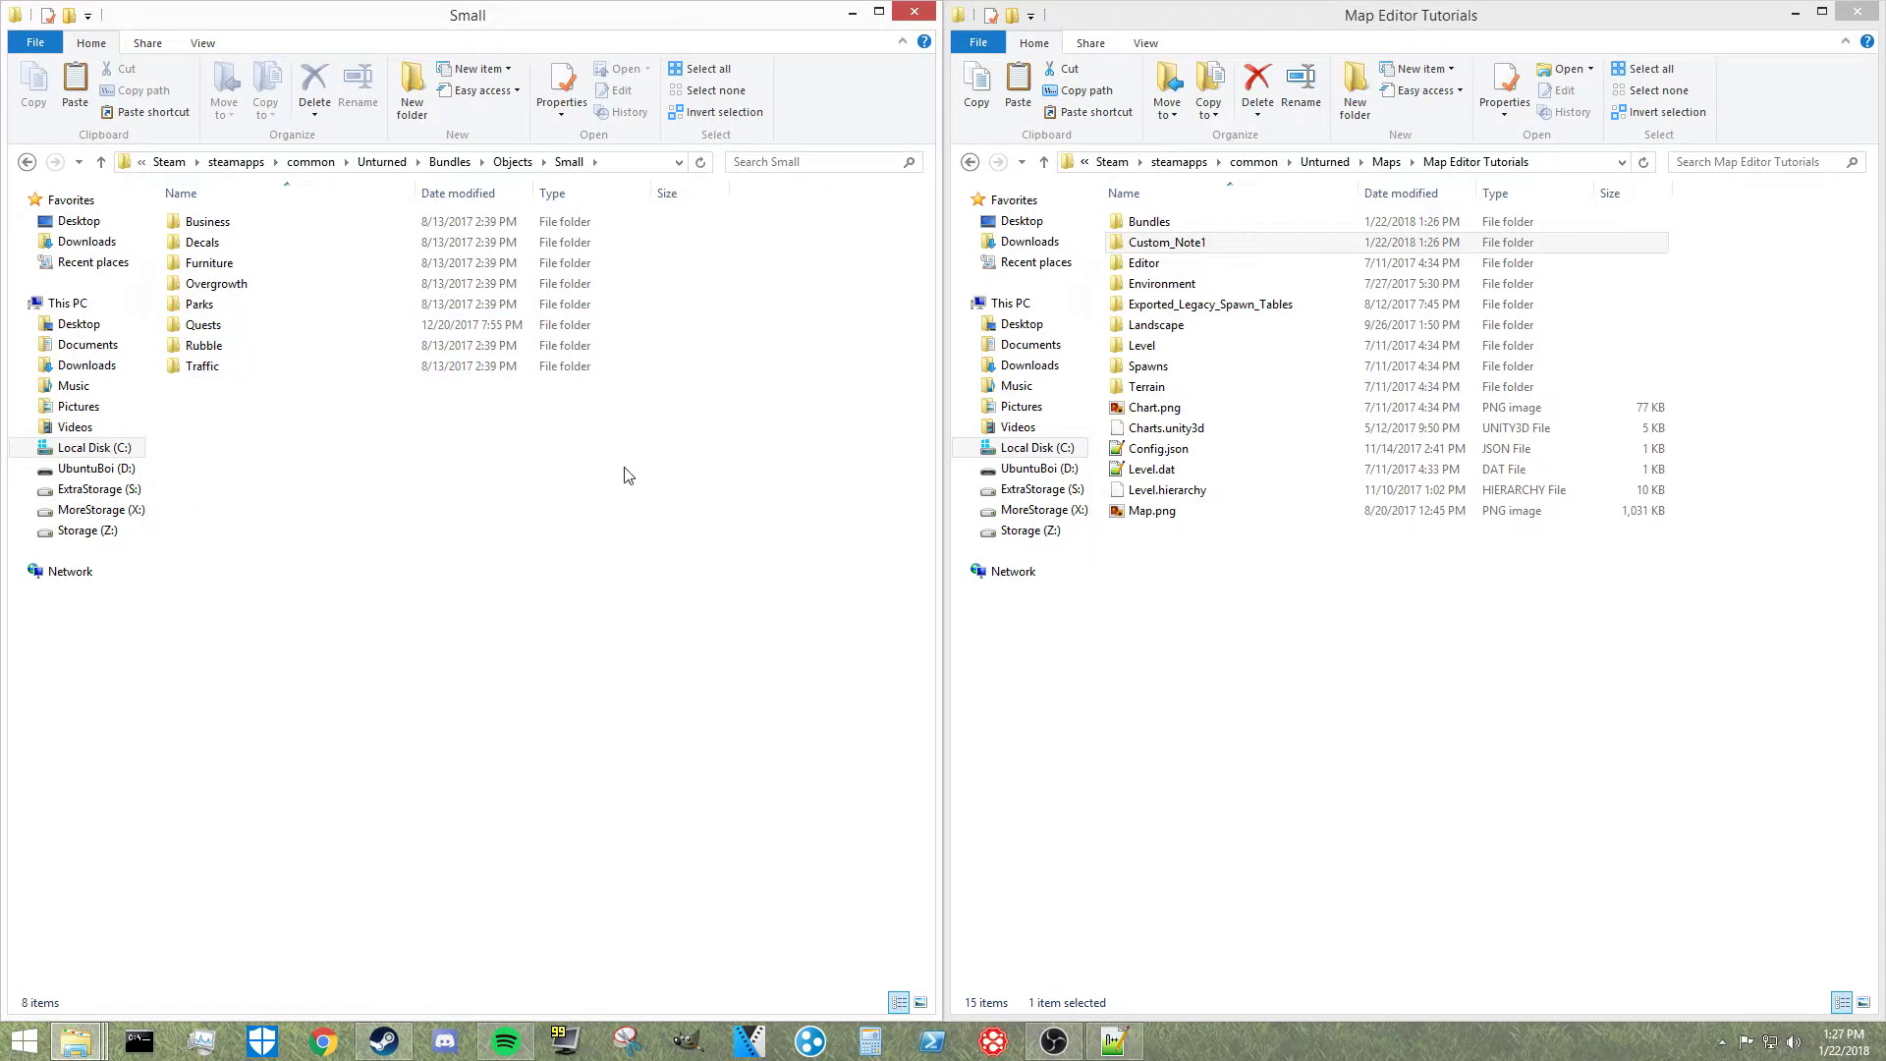
double_click(204, 325)
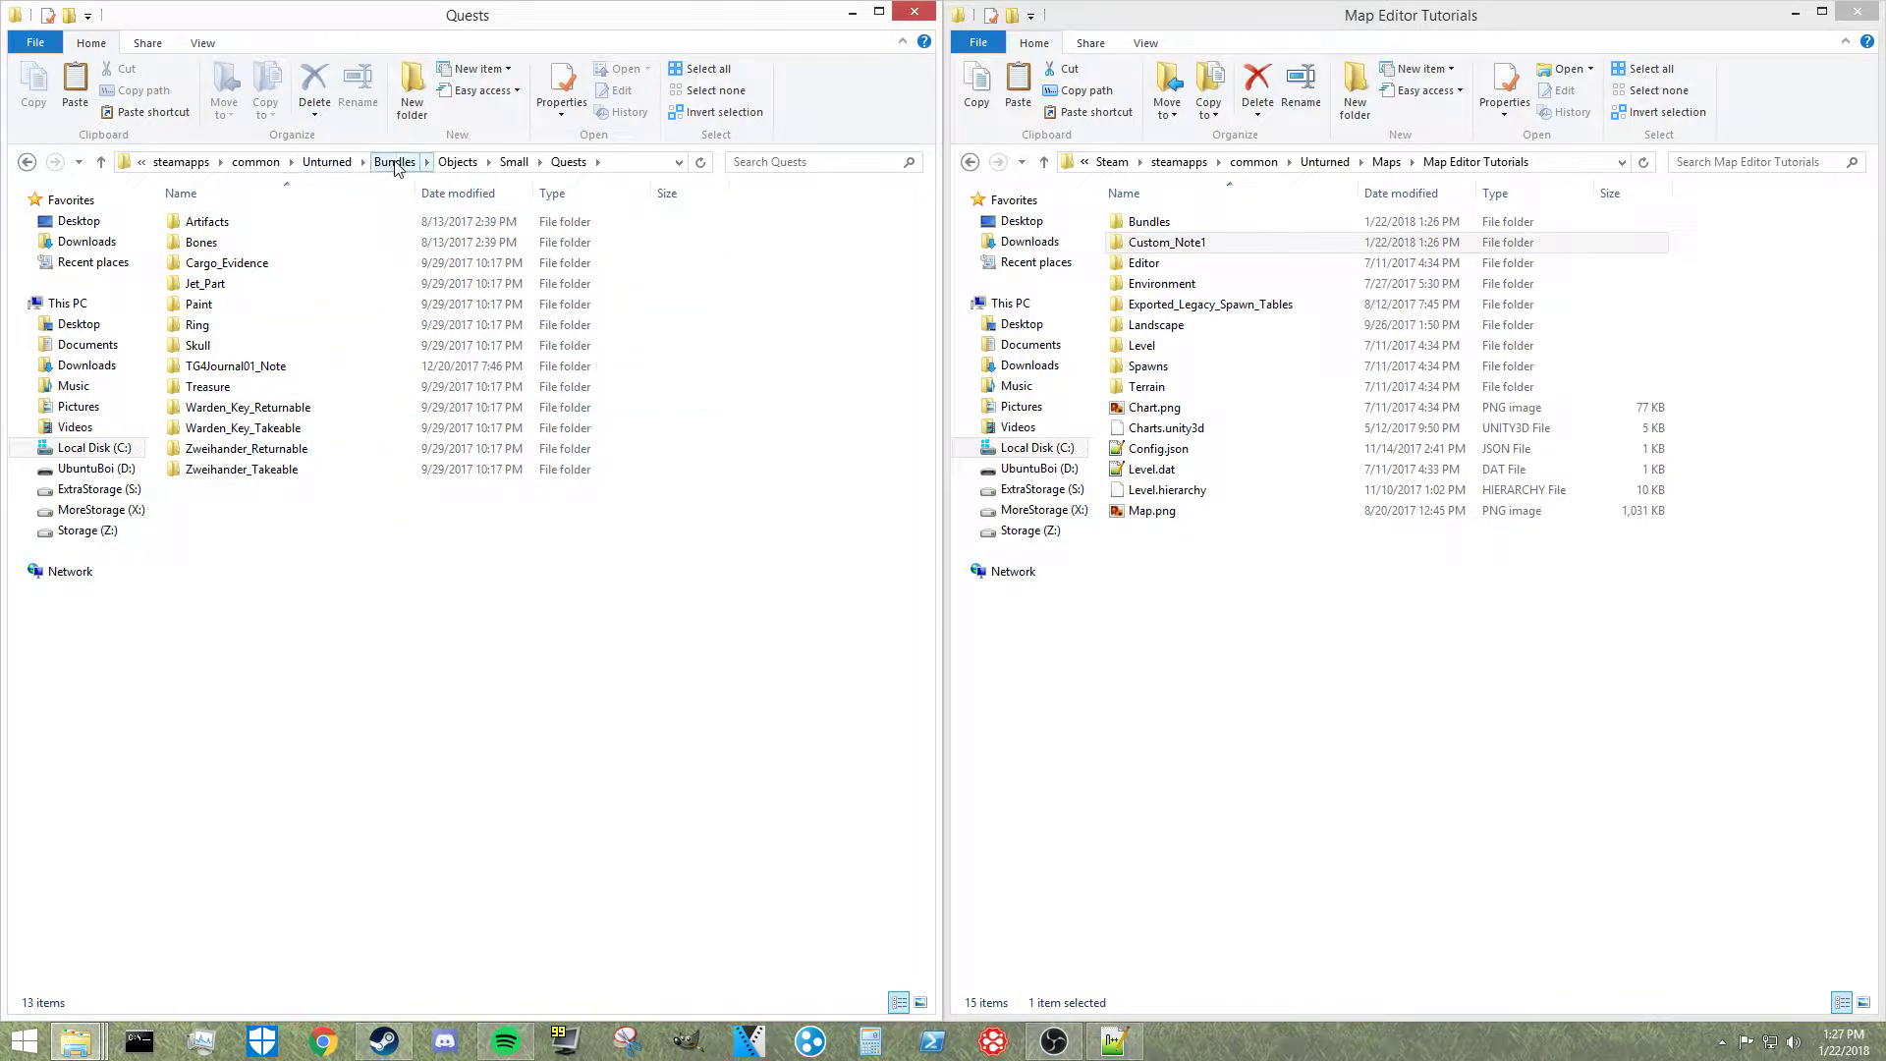
left_click(643, 164)
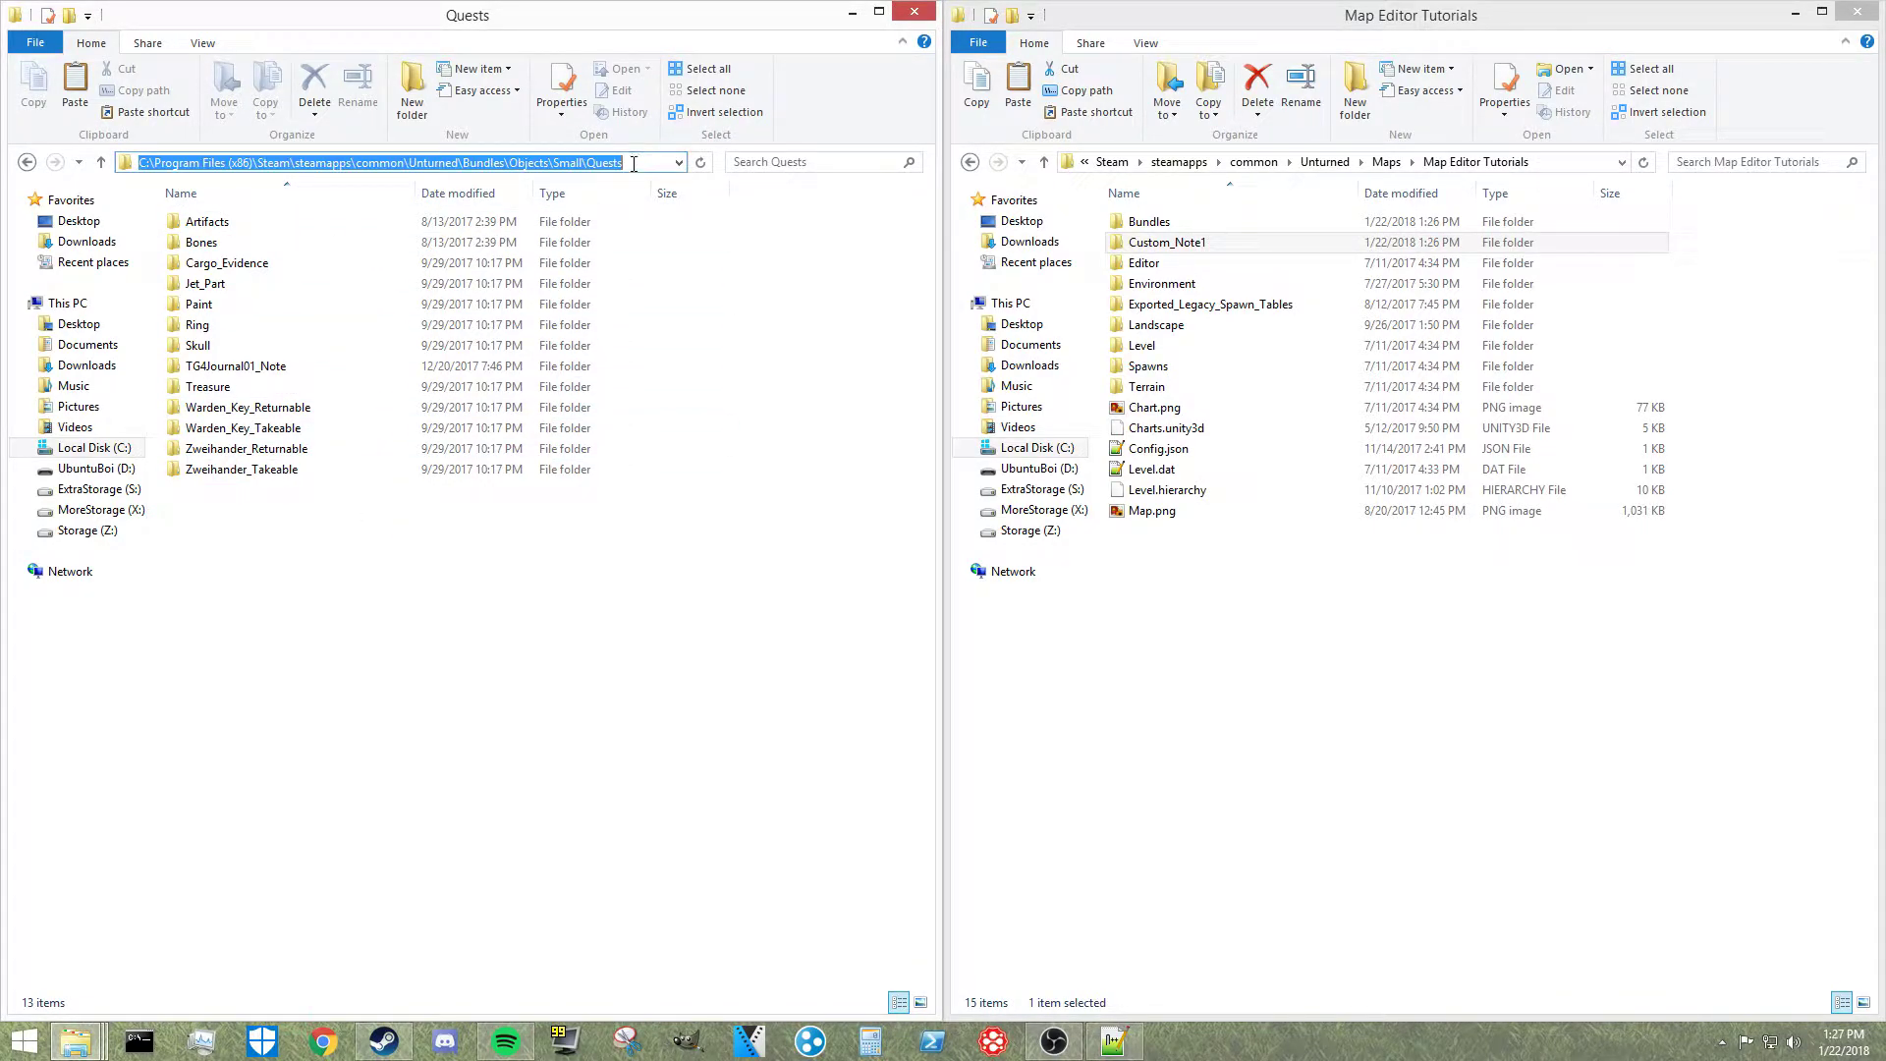
left_click(512, 161)
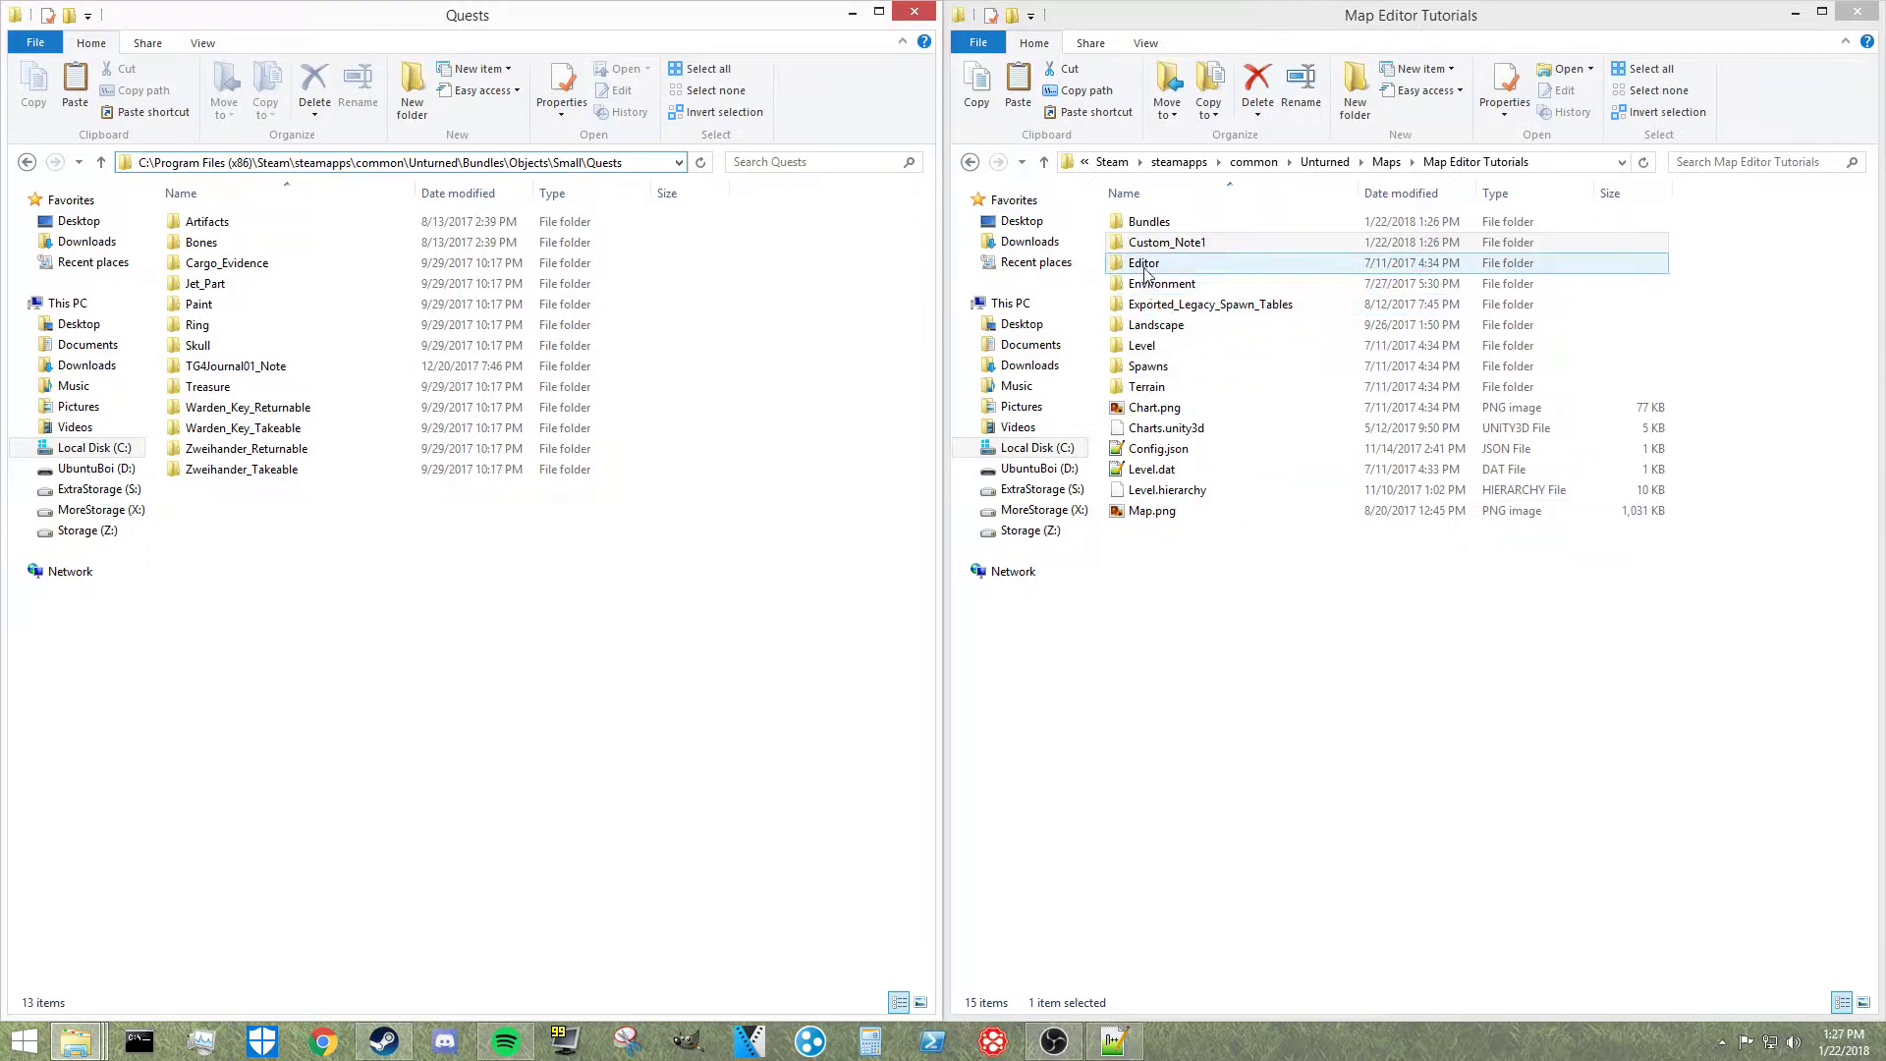
- Create a folder named Objects inside the map's Bundles folder and open it
double_click(1163, 226)
right_click(1138, 396)
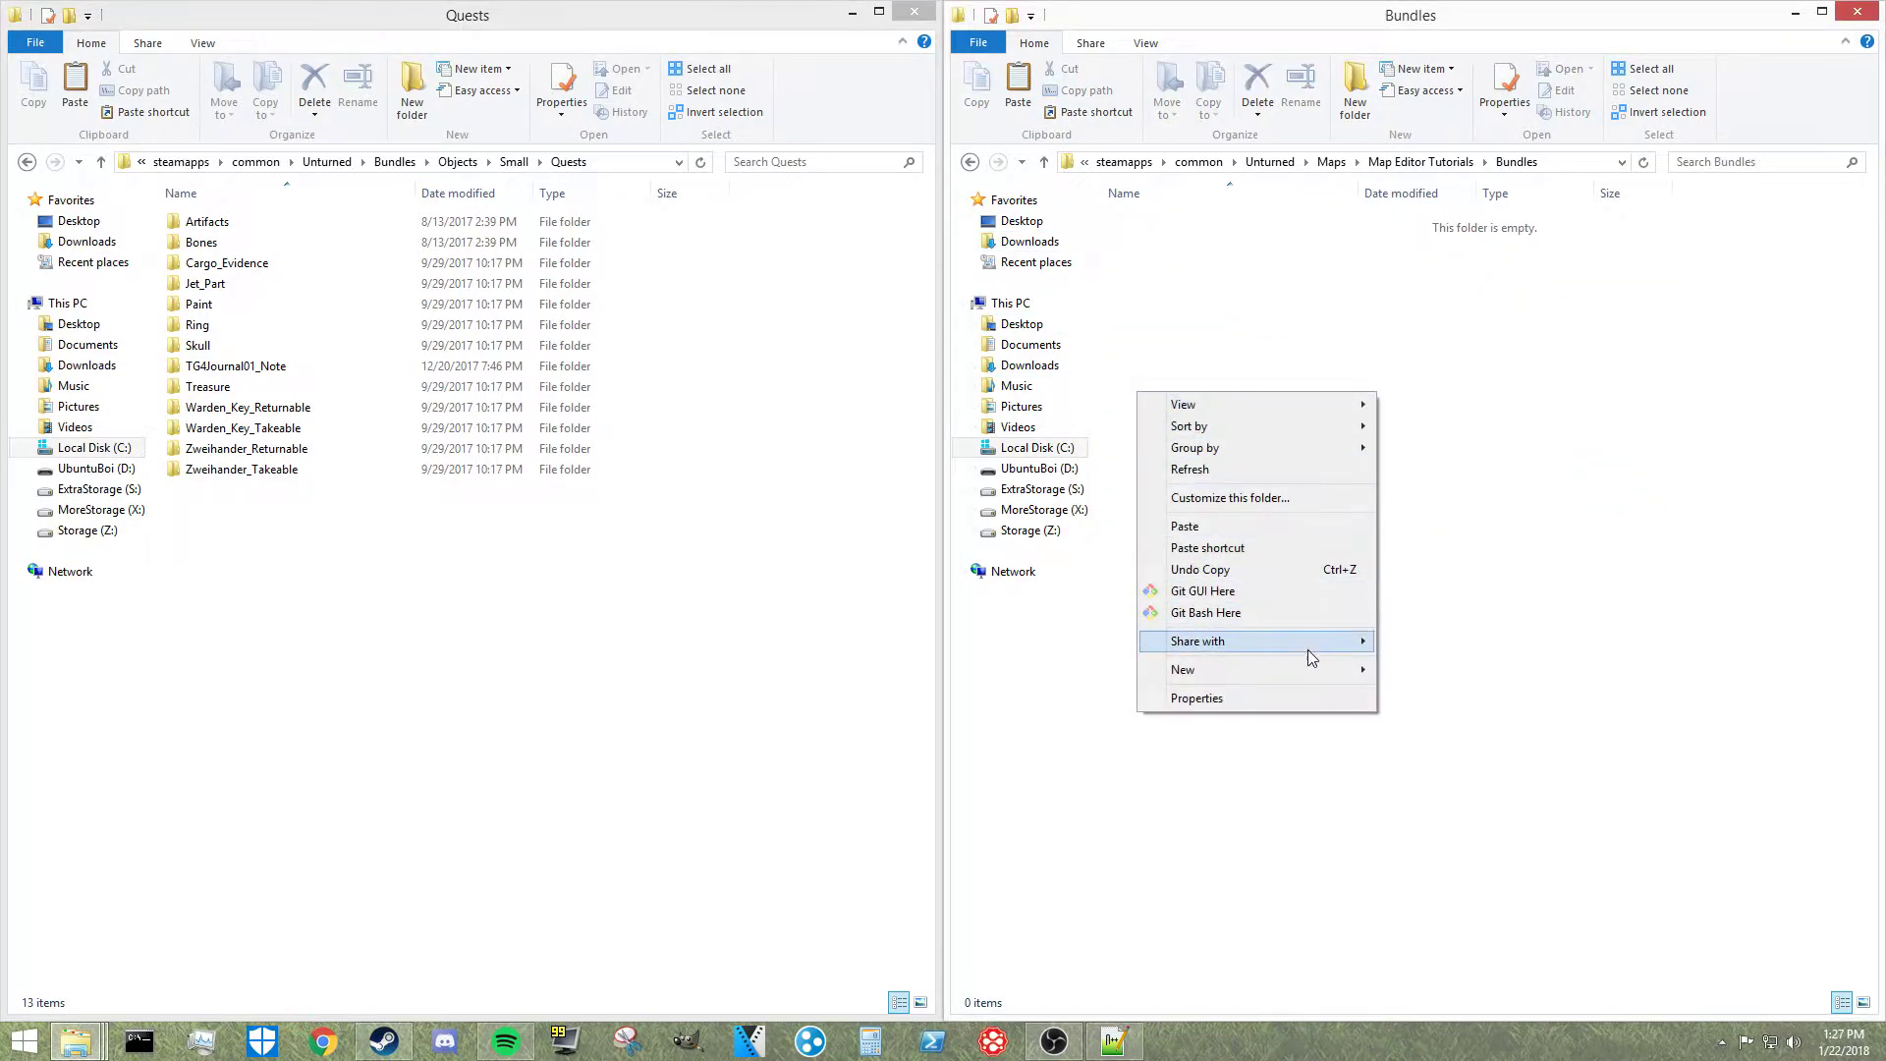
mouse_move(1322, 671)
left_click(1414, 671)
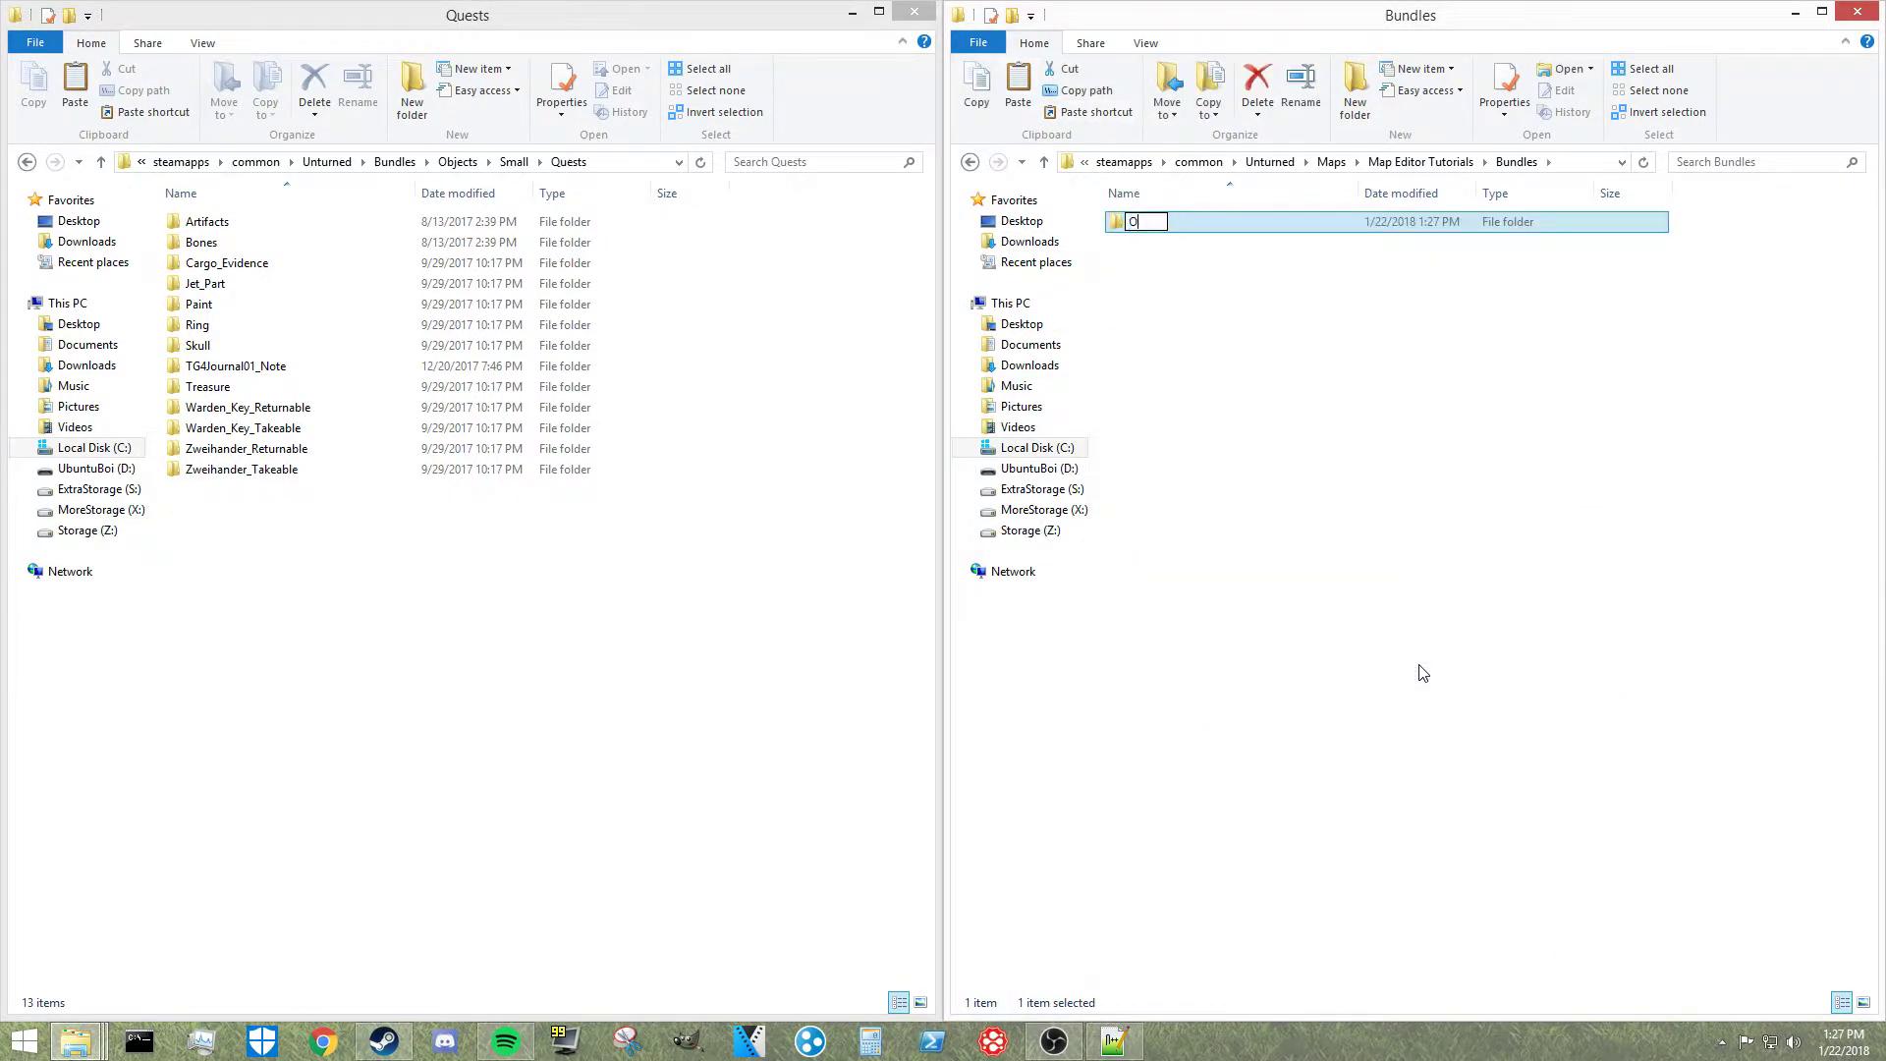
type("Objects")
key("Return")
key("Return")
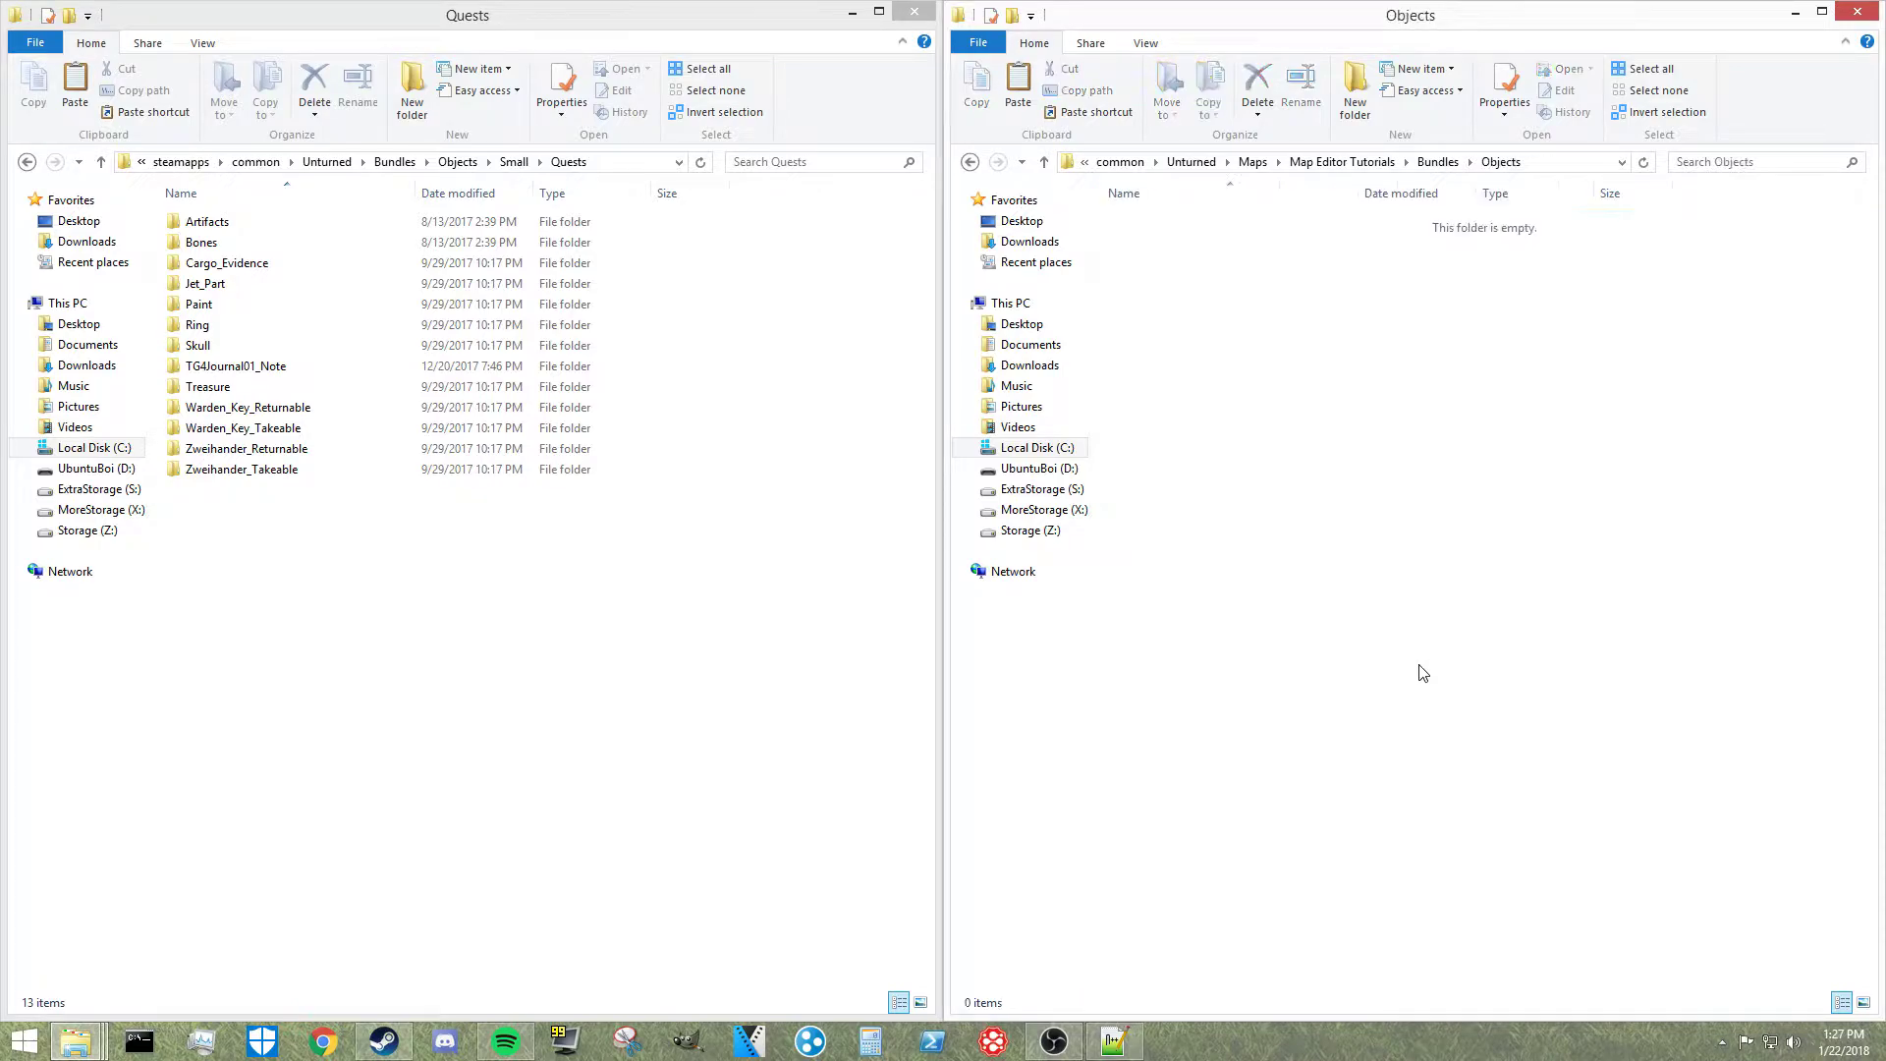
- Create a folder named Small inside the map's Objects folder and open it
right_click(1303, 407)
mouse_move(1396, 685)
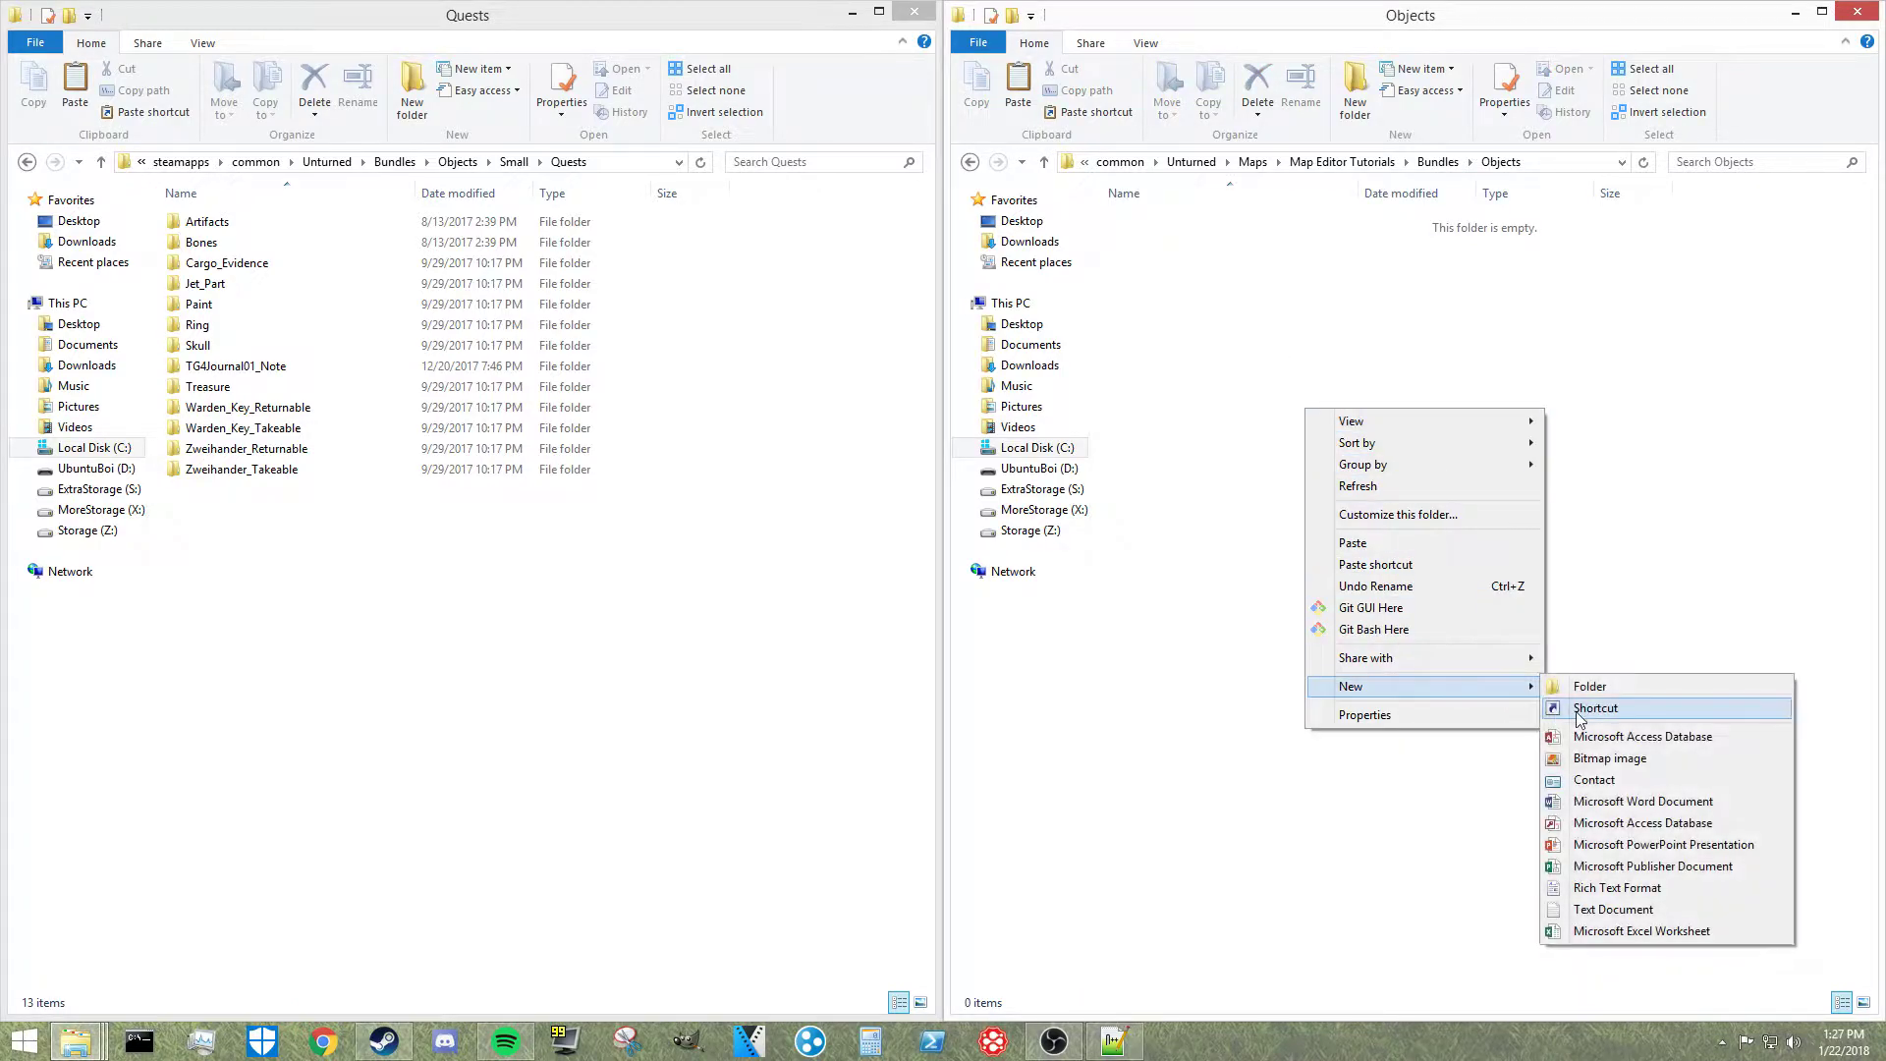
left_click(1593, 685)
type("Sm")
key("Return")
key("Return")
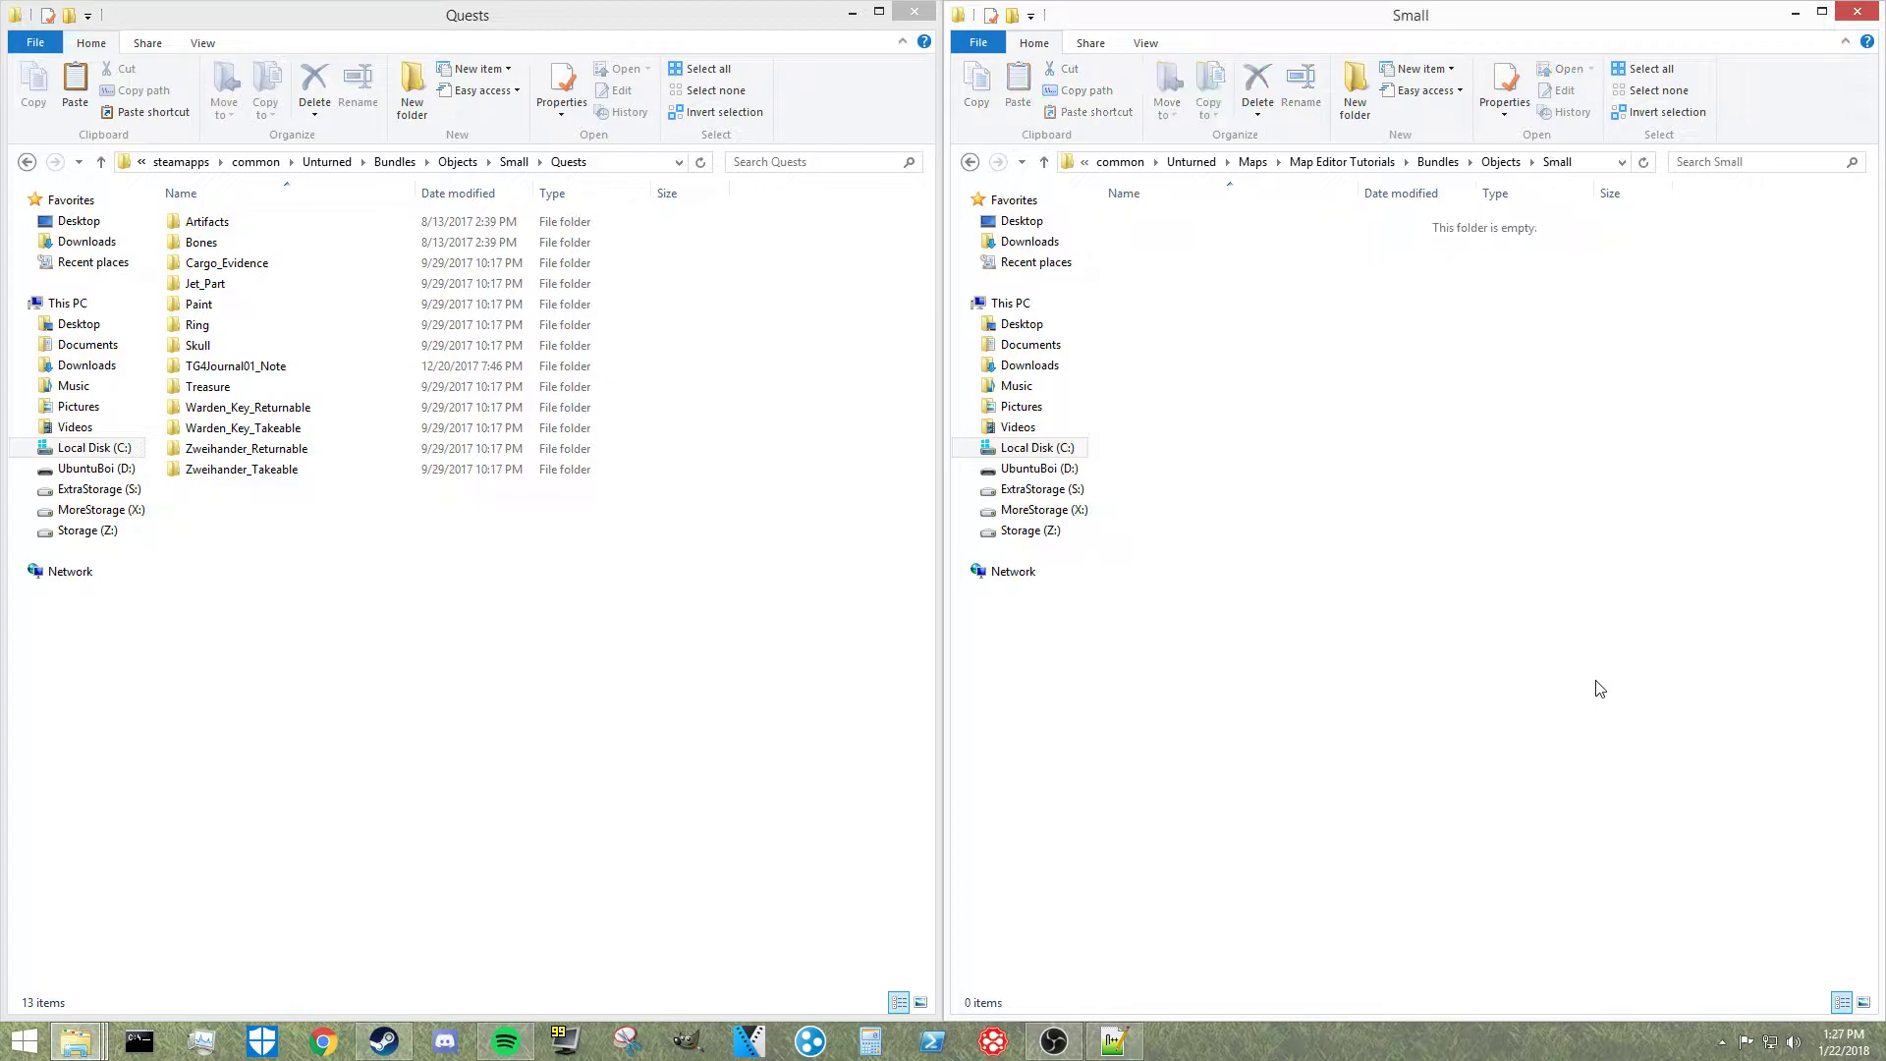
- Create a folder named Quests inside the map's Small folder
right_click(1340, 510)
mouse_move(1421, 788)
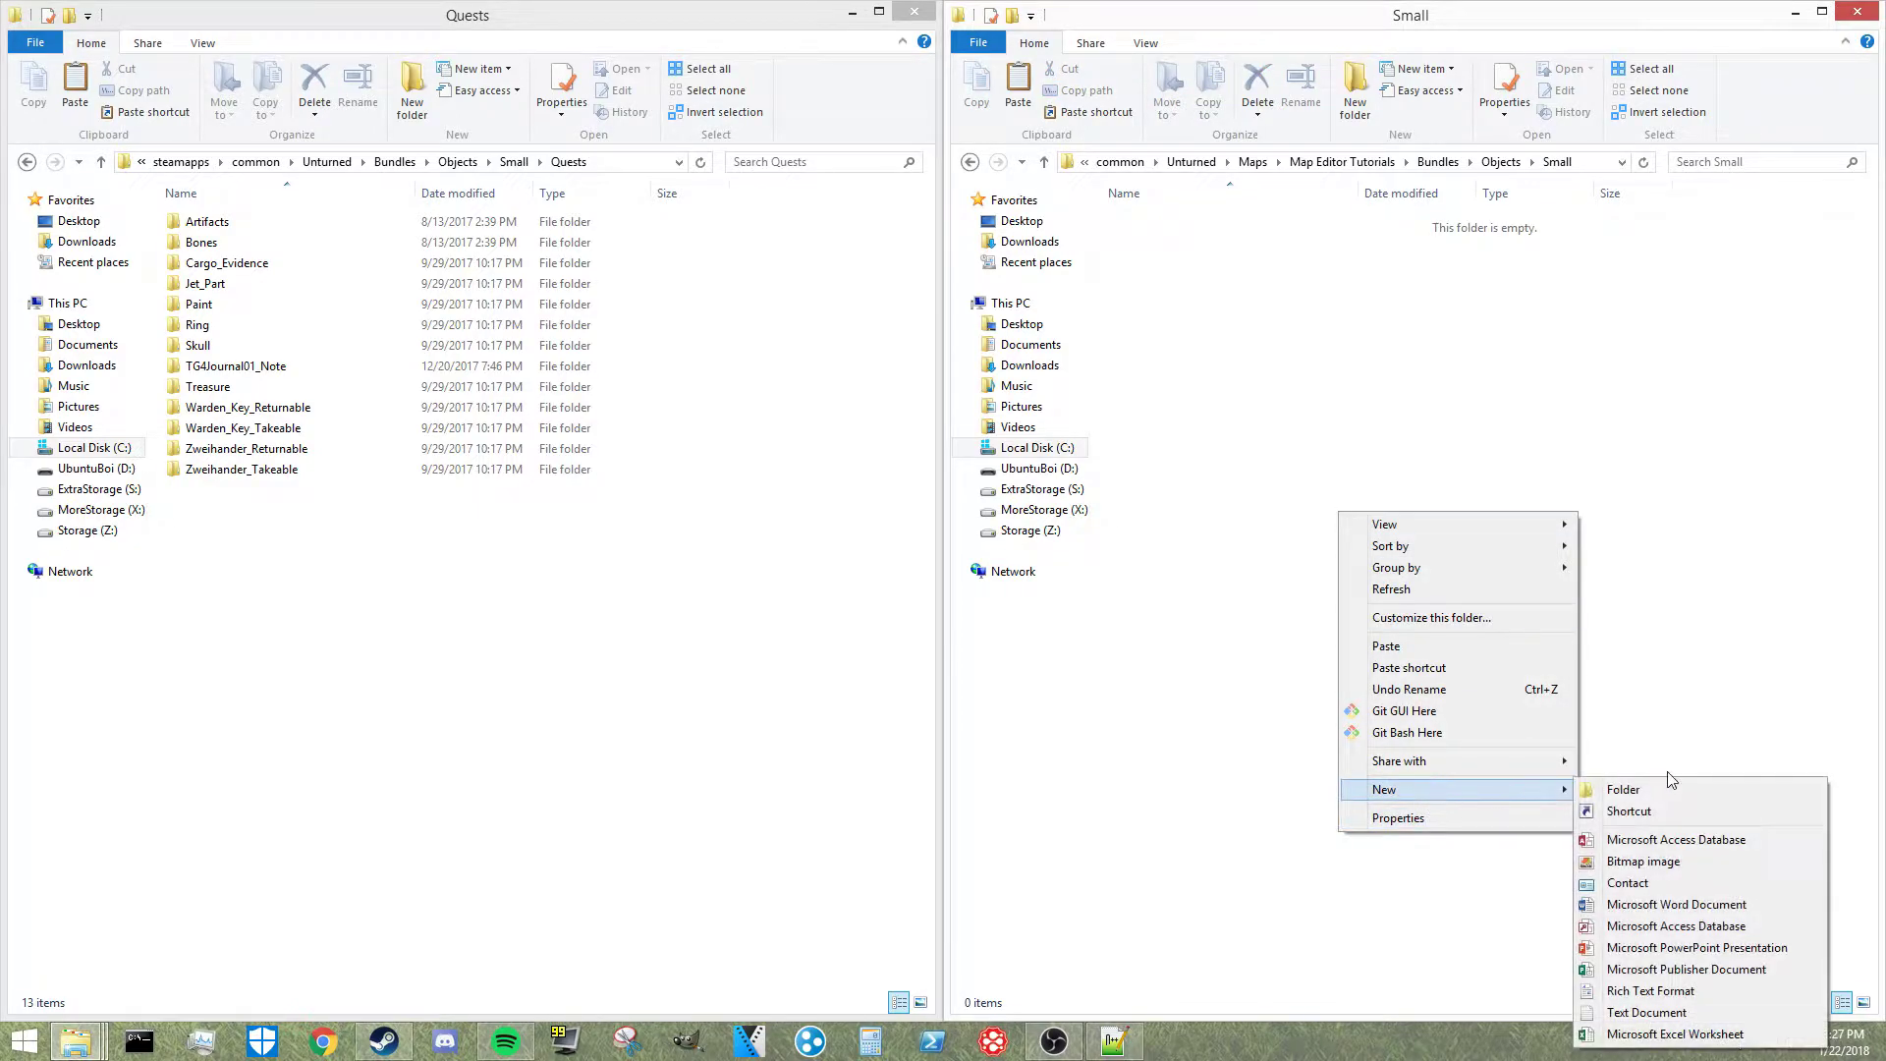
left_click(1664, 788)
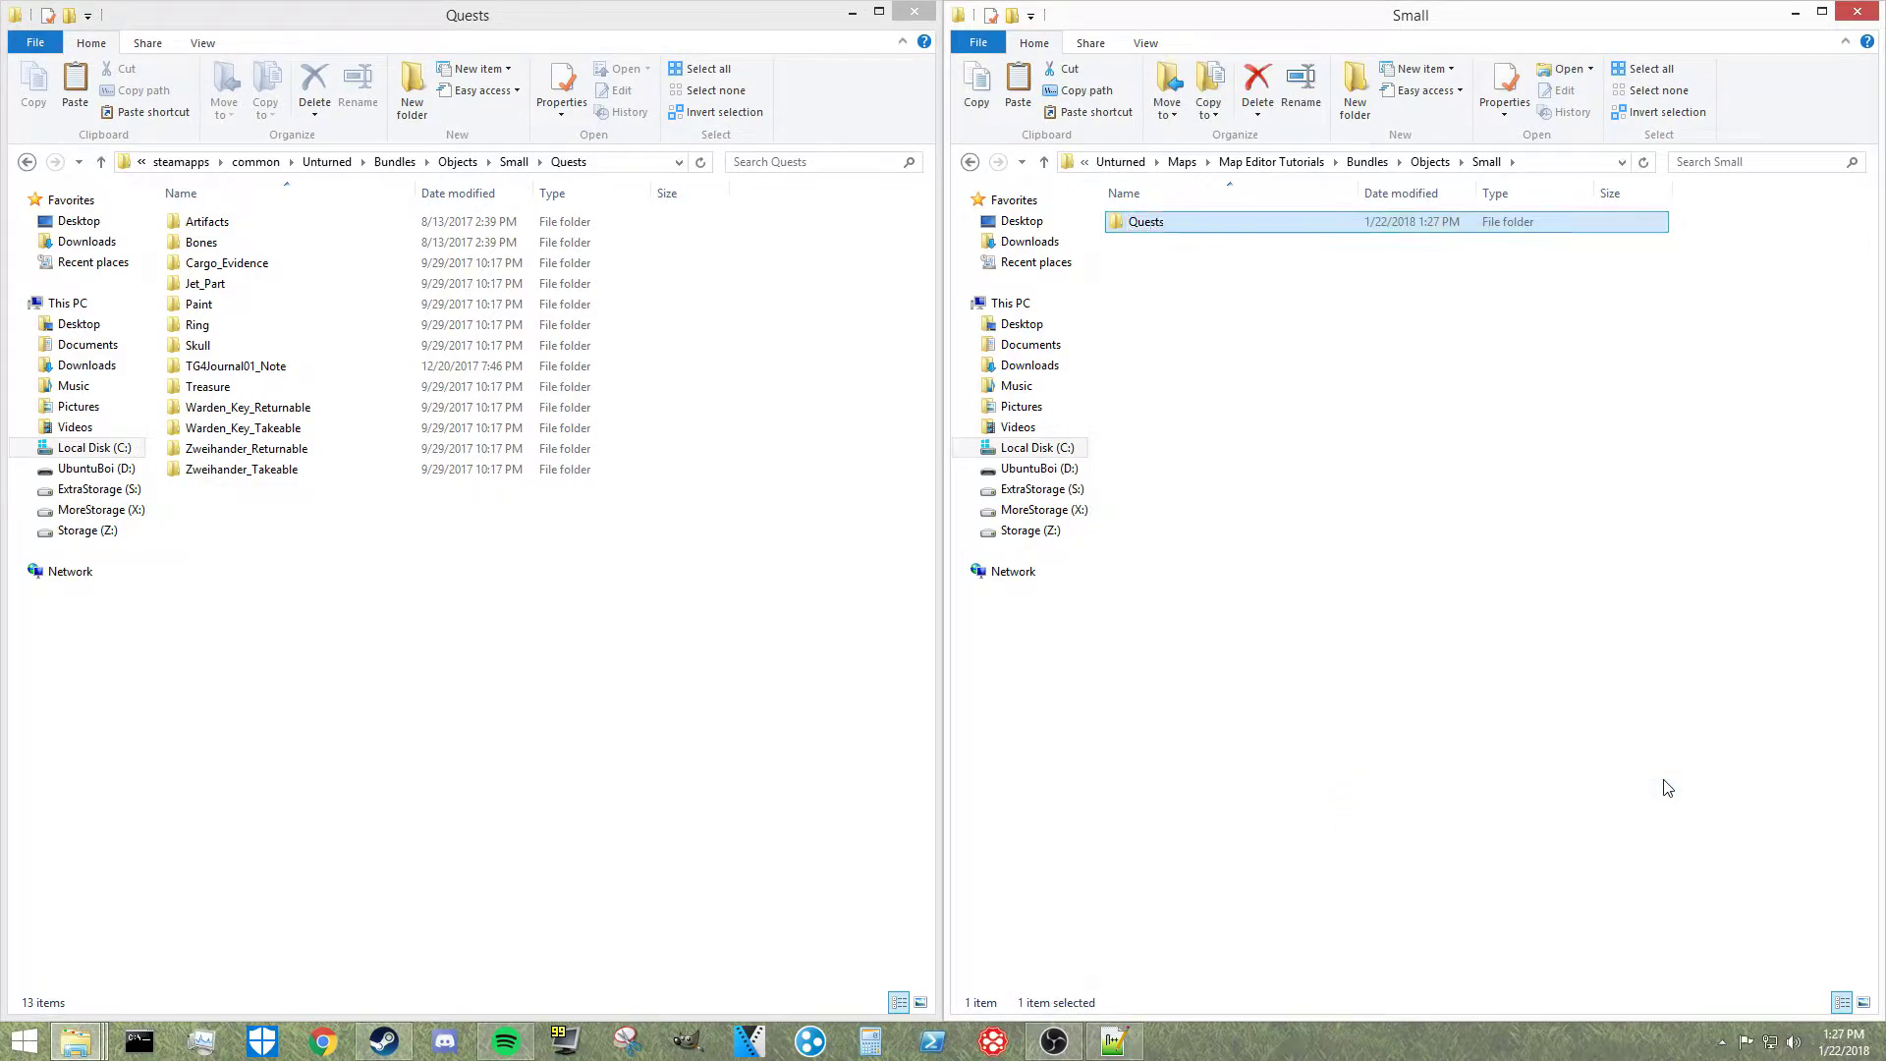
- Move the Custom_Note1 folder from Map Editor Tutorials into the map's Bundles\Objects\Small\Quests folder
left_click(1043, 162)
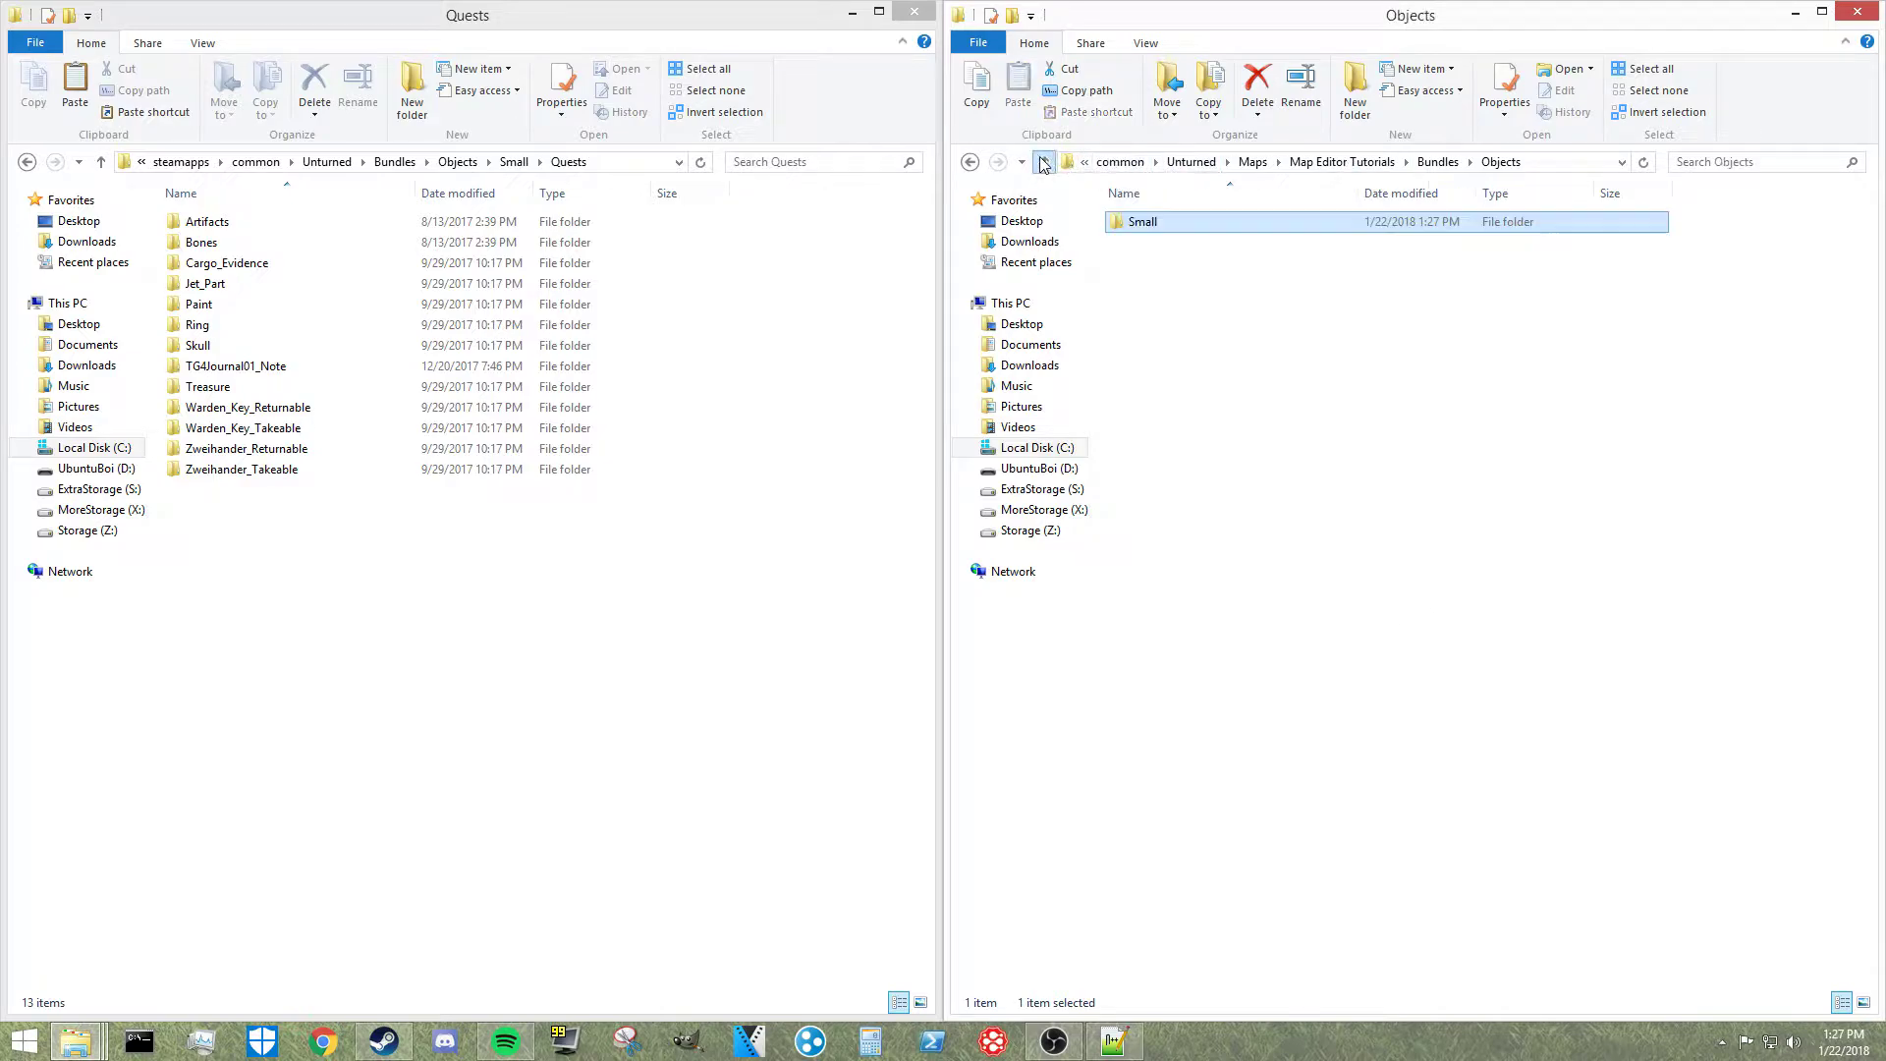
left_click(1043, 162)
left_click(1043, 162)
left_click(1166, 245)
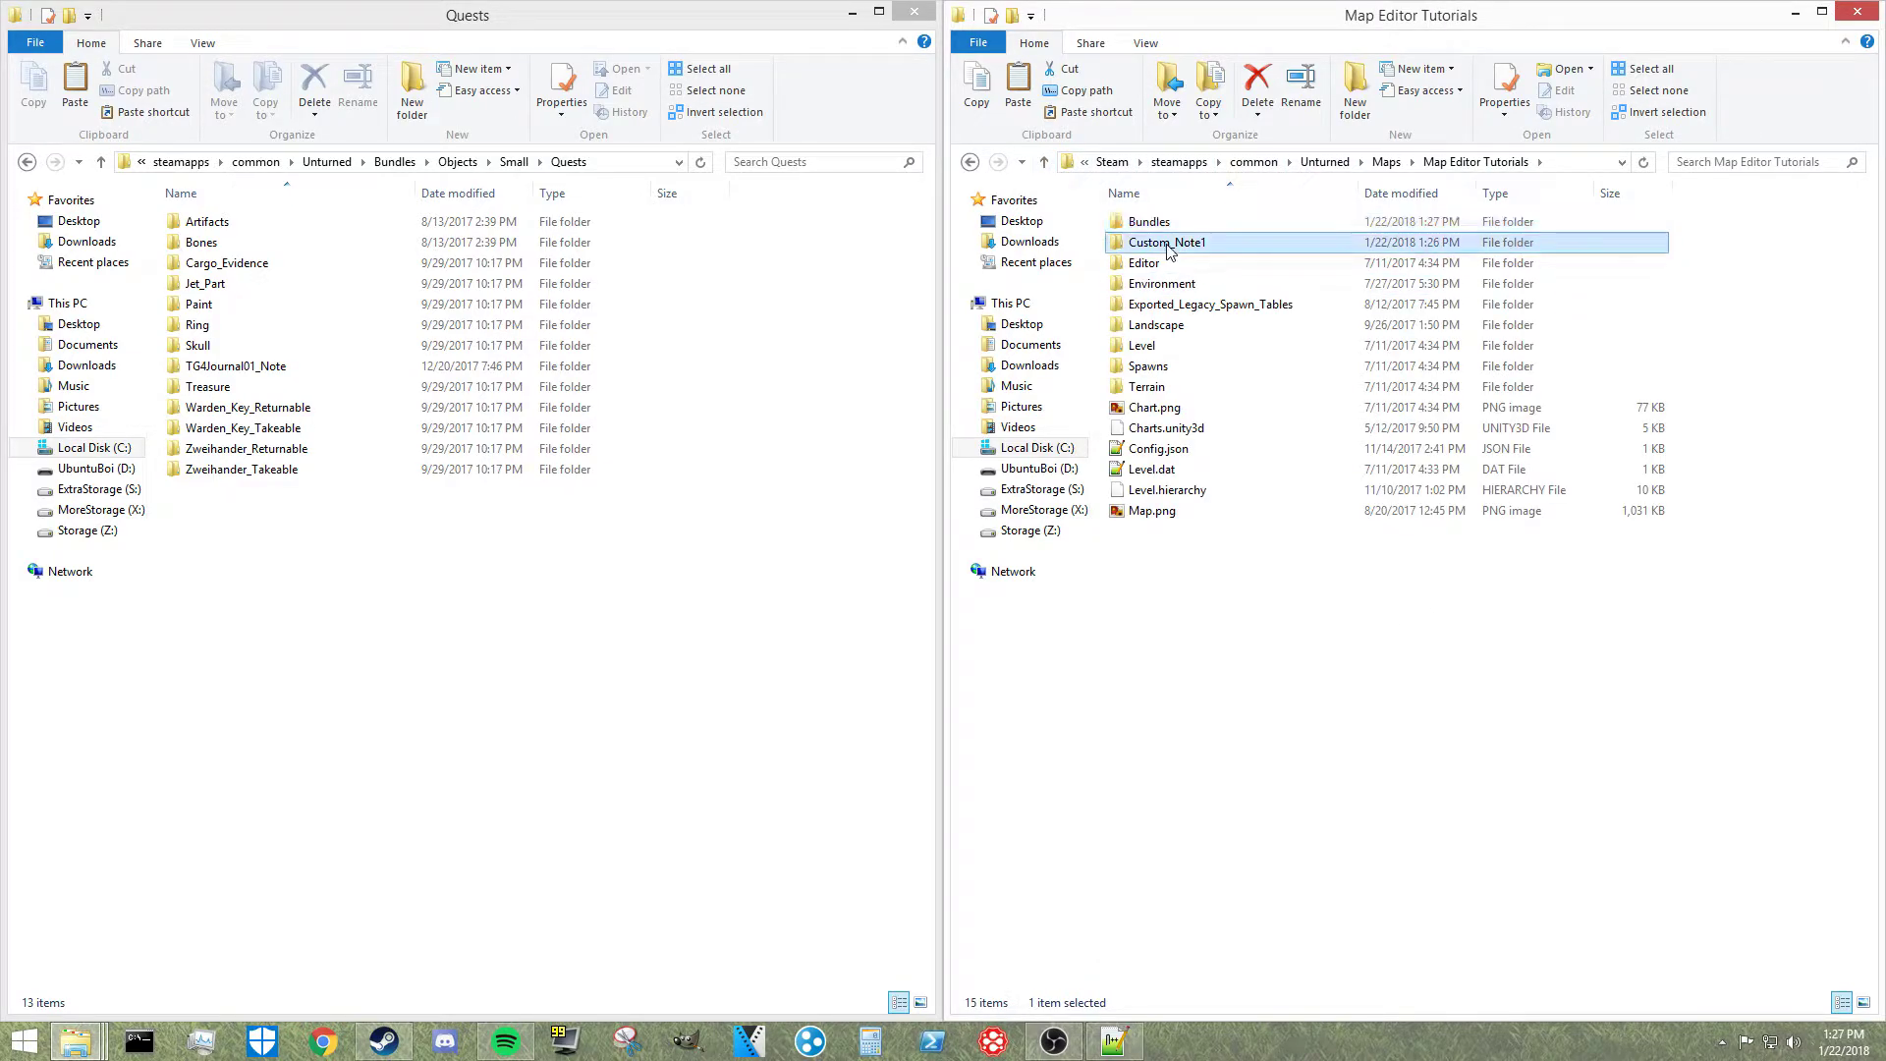
right_click(1170, 253)
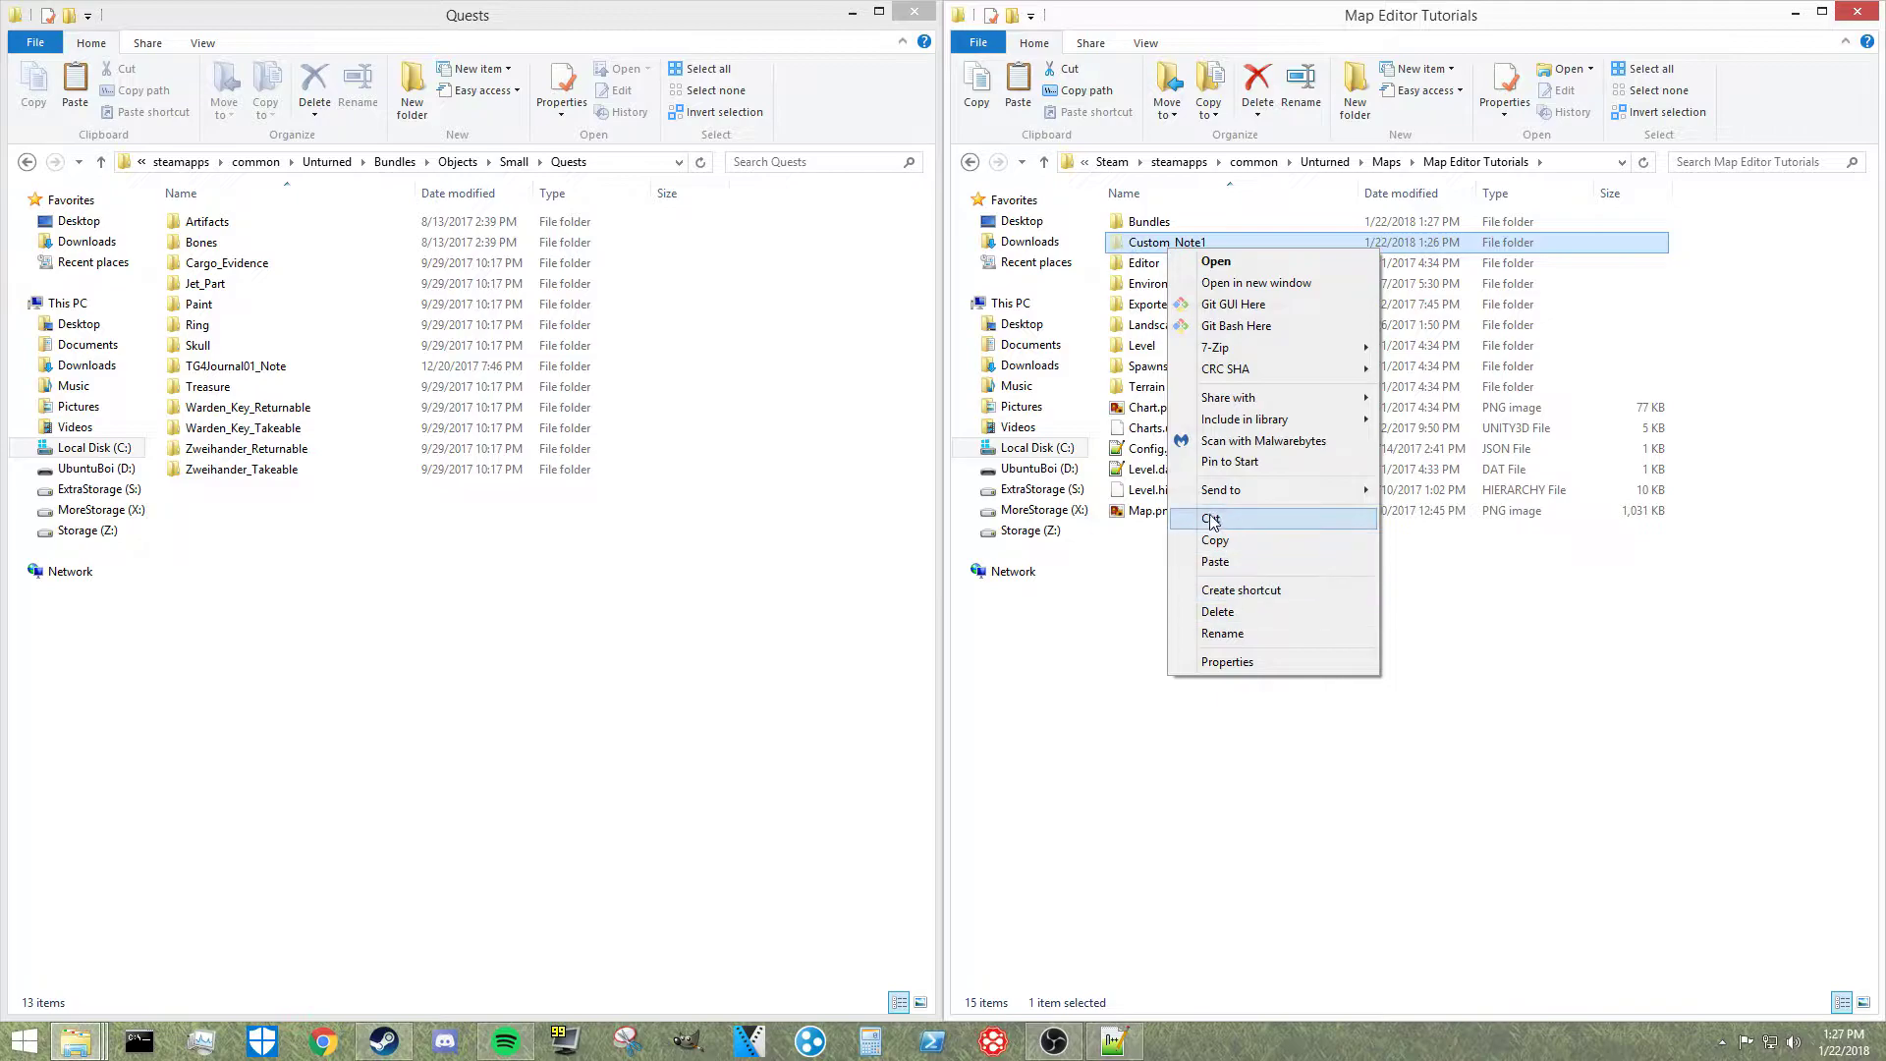
left_click(1217, 519)
left_click(1160, 227)
double_click(1160, 225)
double_click(1161, 228)
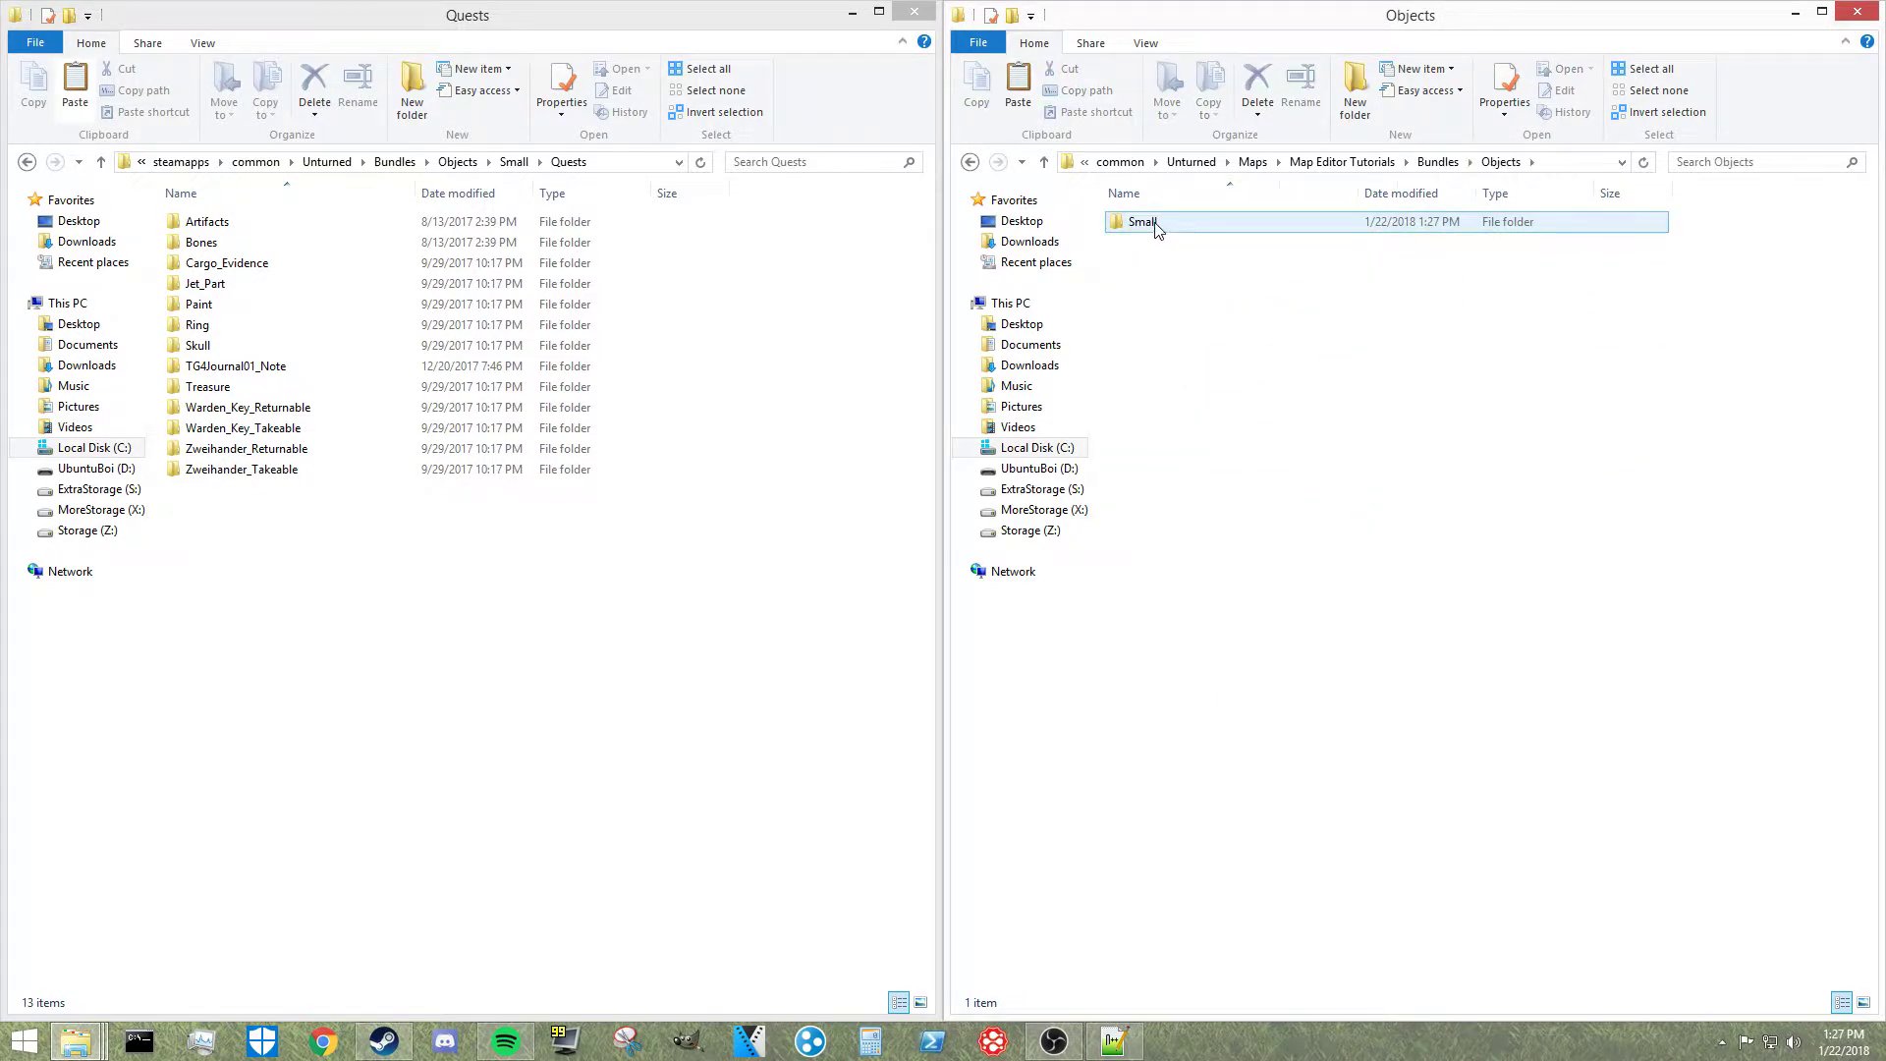
double_click(1161, 228)
double_click(1161, 228)
right_click(1247, 354)
left_click(1347, 496)
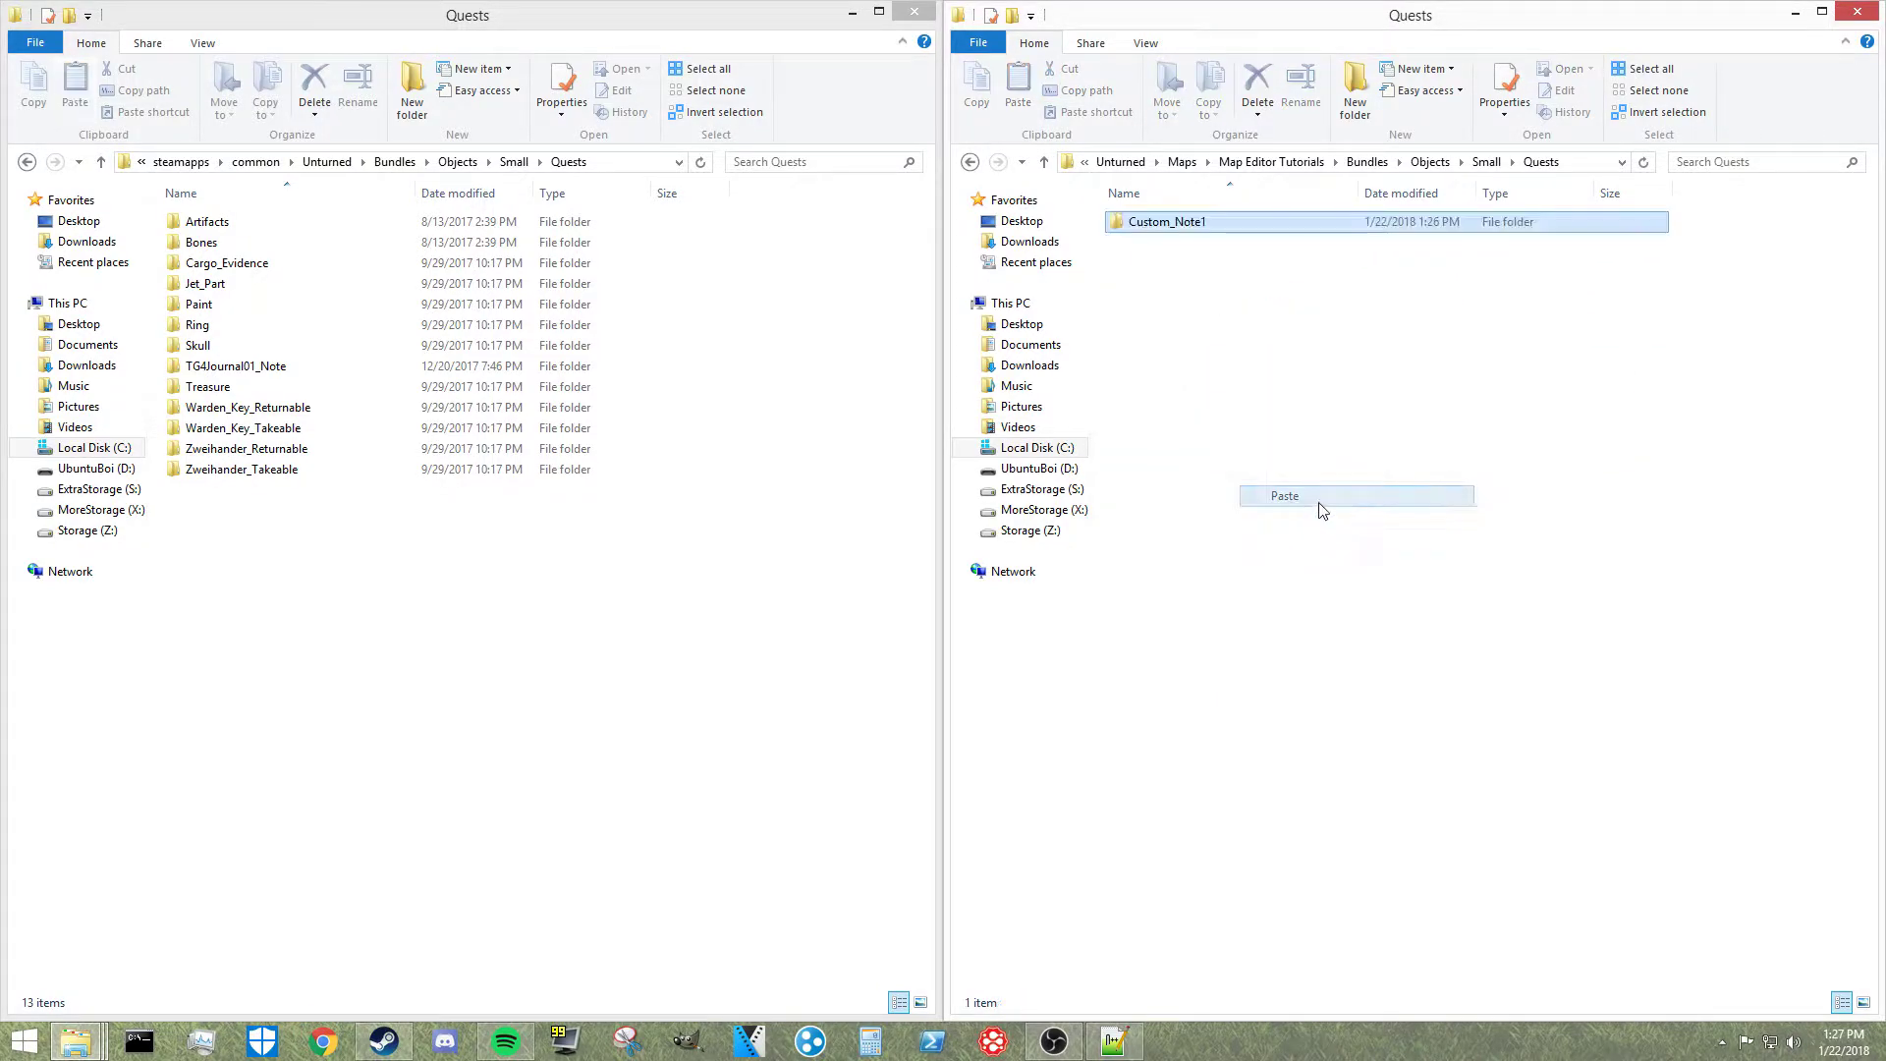
- Go back up to the Map Editor Tutorials folder and check its Bundles folder
left_click(1044, 162)
left_click(1258, 416)
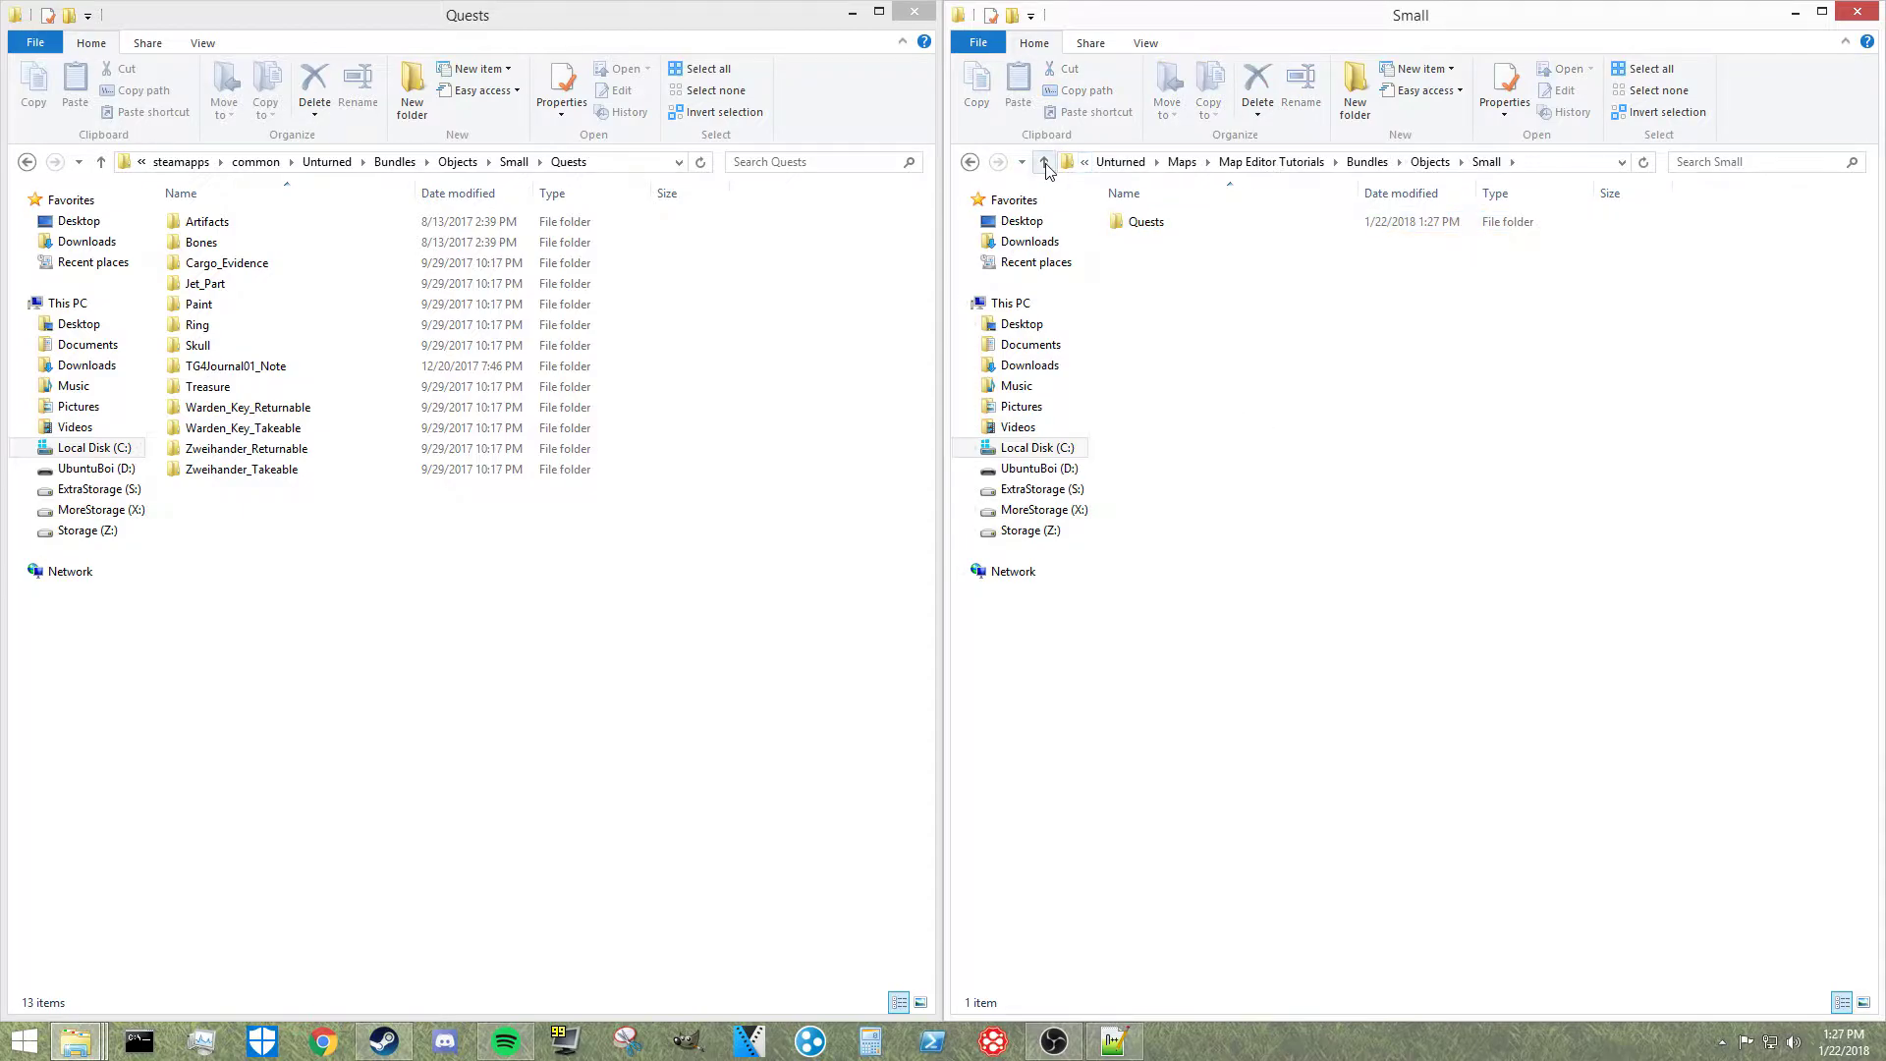
left_click(1044, 162)
left_click(1044, 162)
left_click(1044, 162)
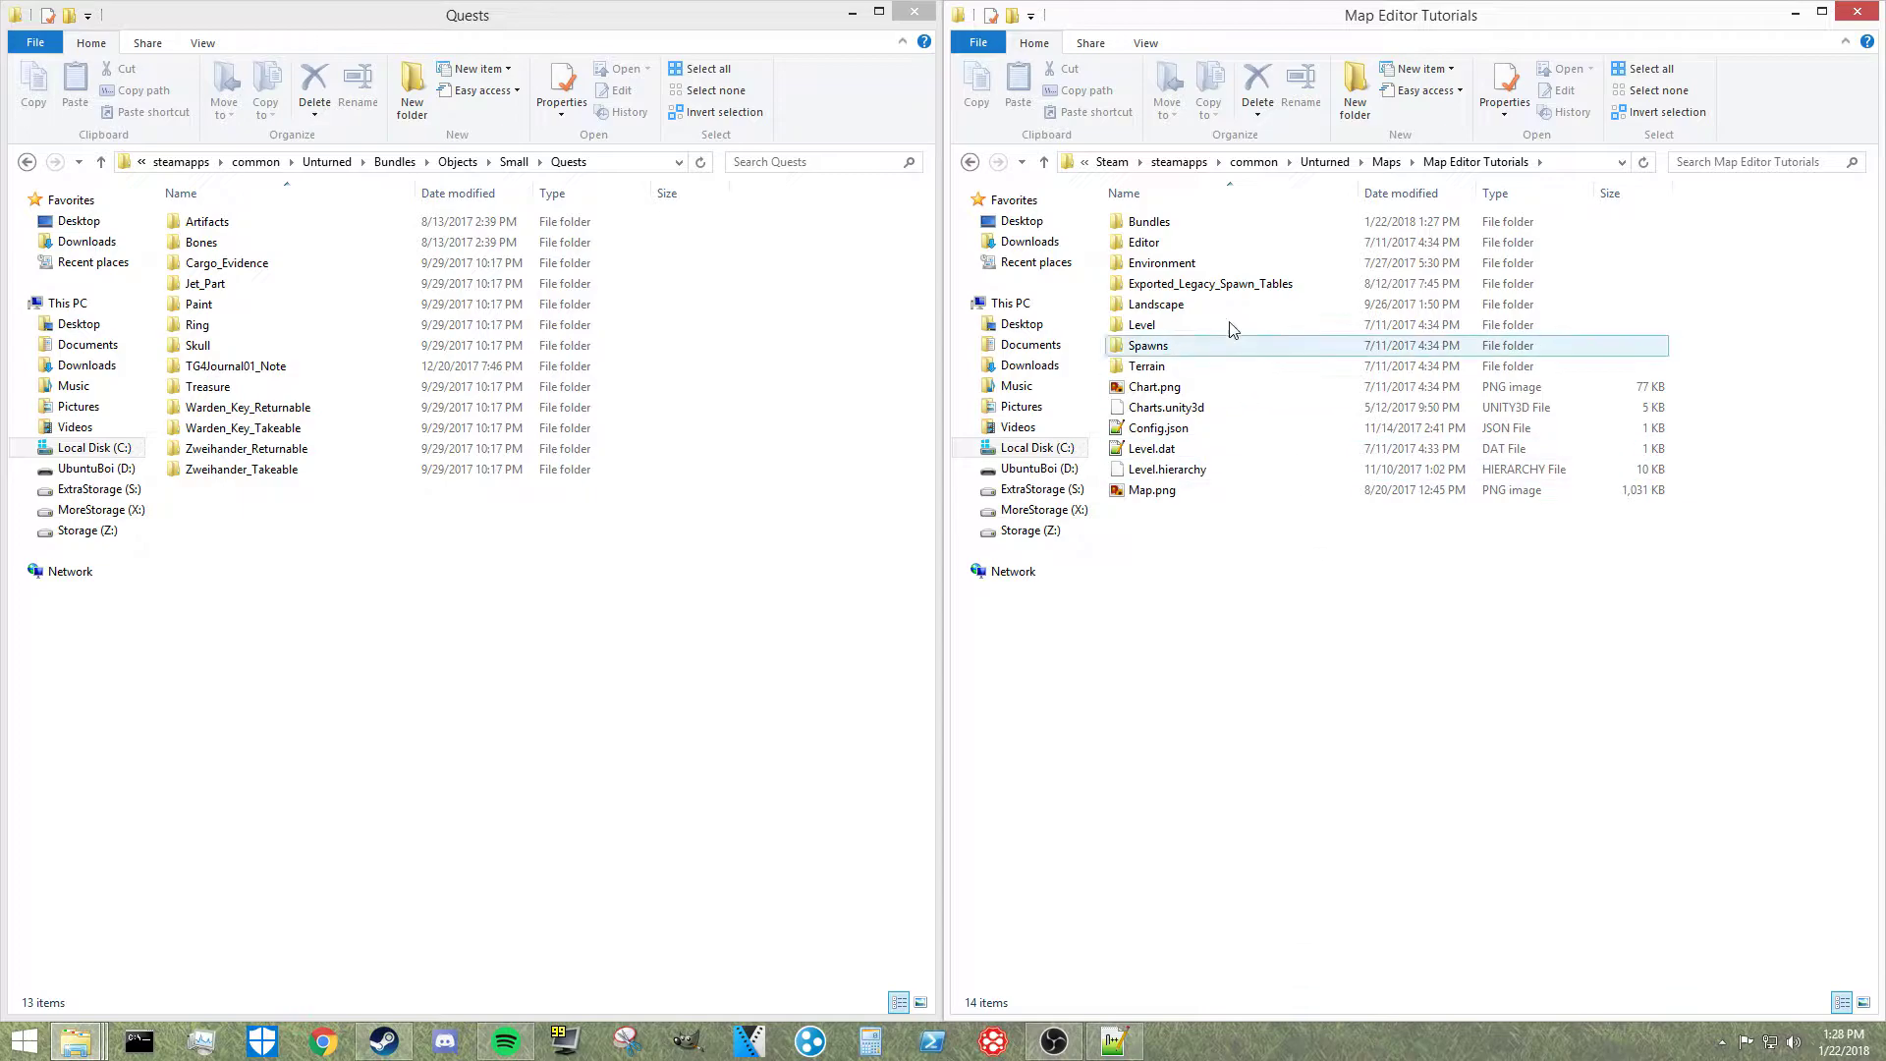
left_click(1156, 226)
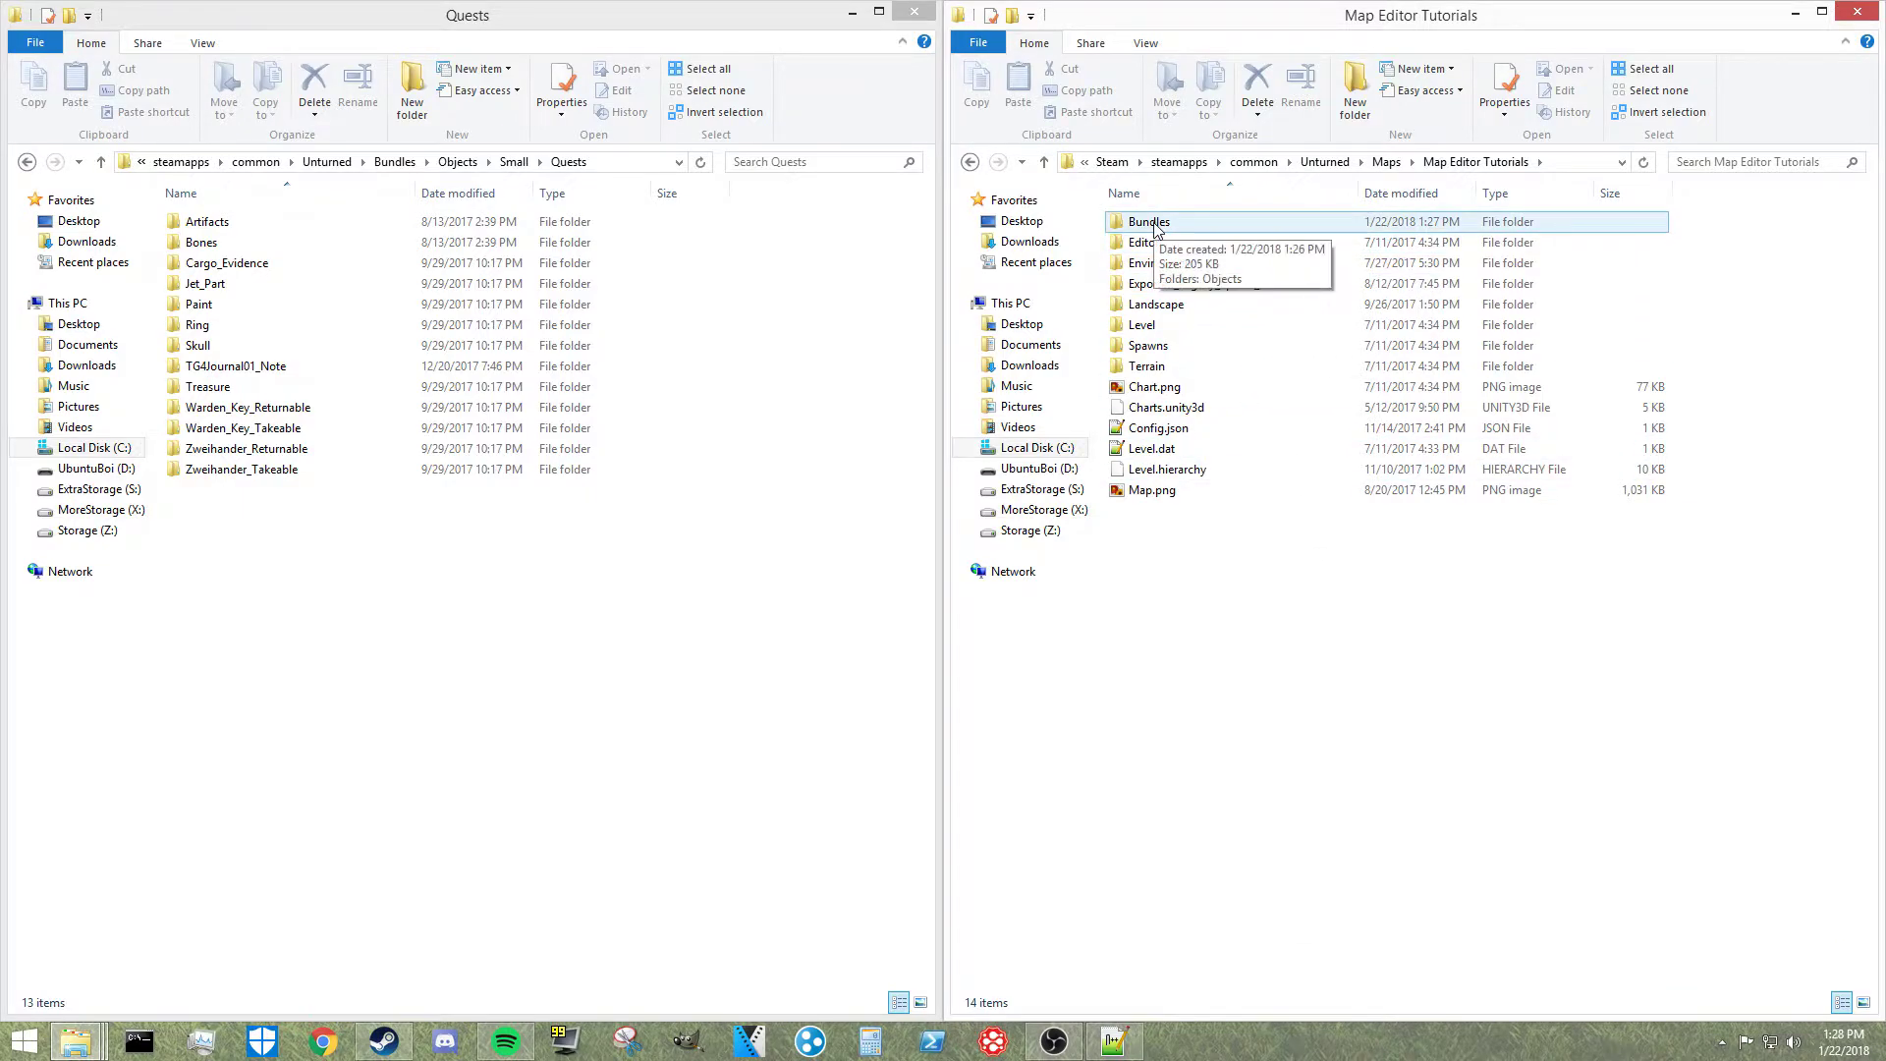
- Switch to Unturned and open the Map Editor Tutorials map for editing in the Workshop editor
left_click(1391, 520)
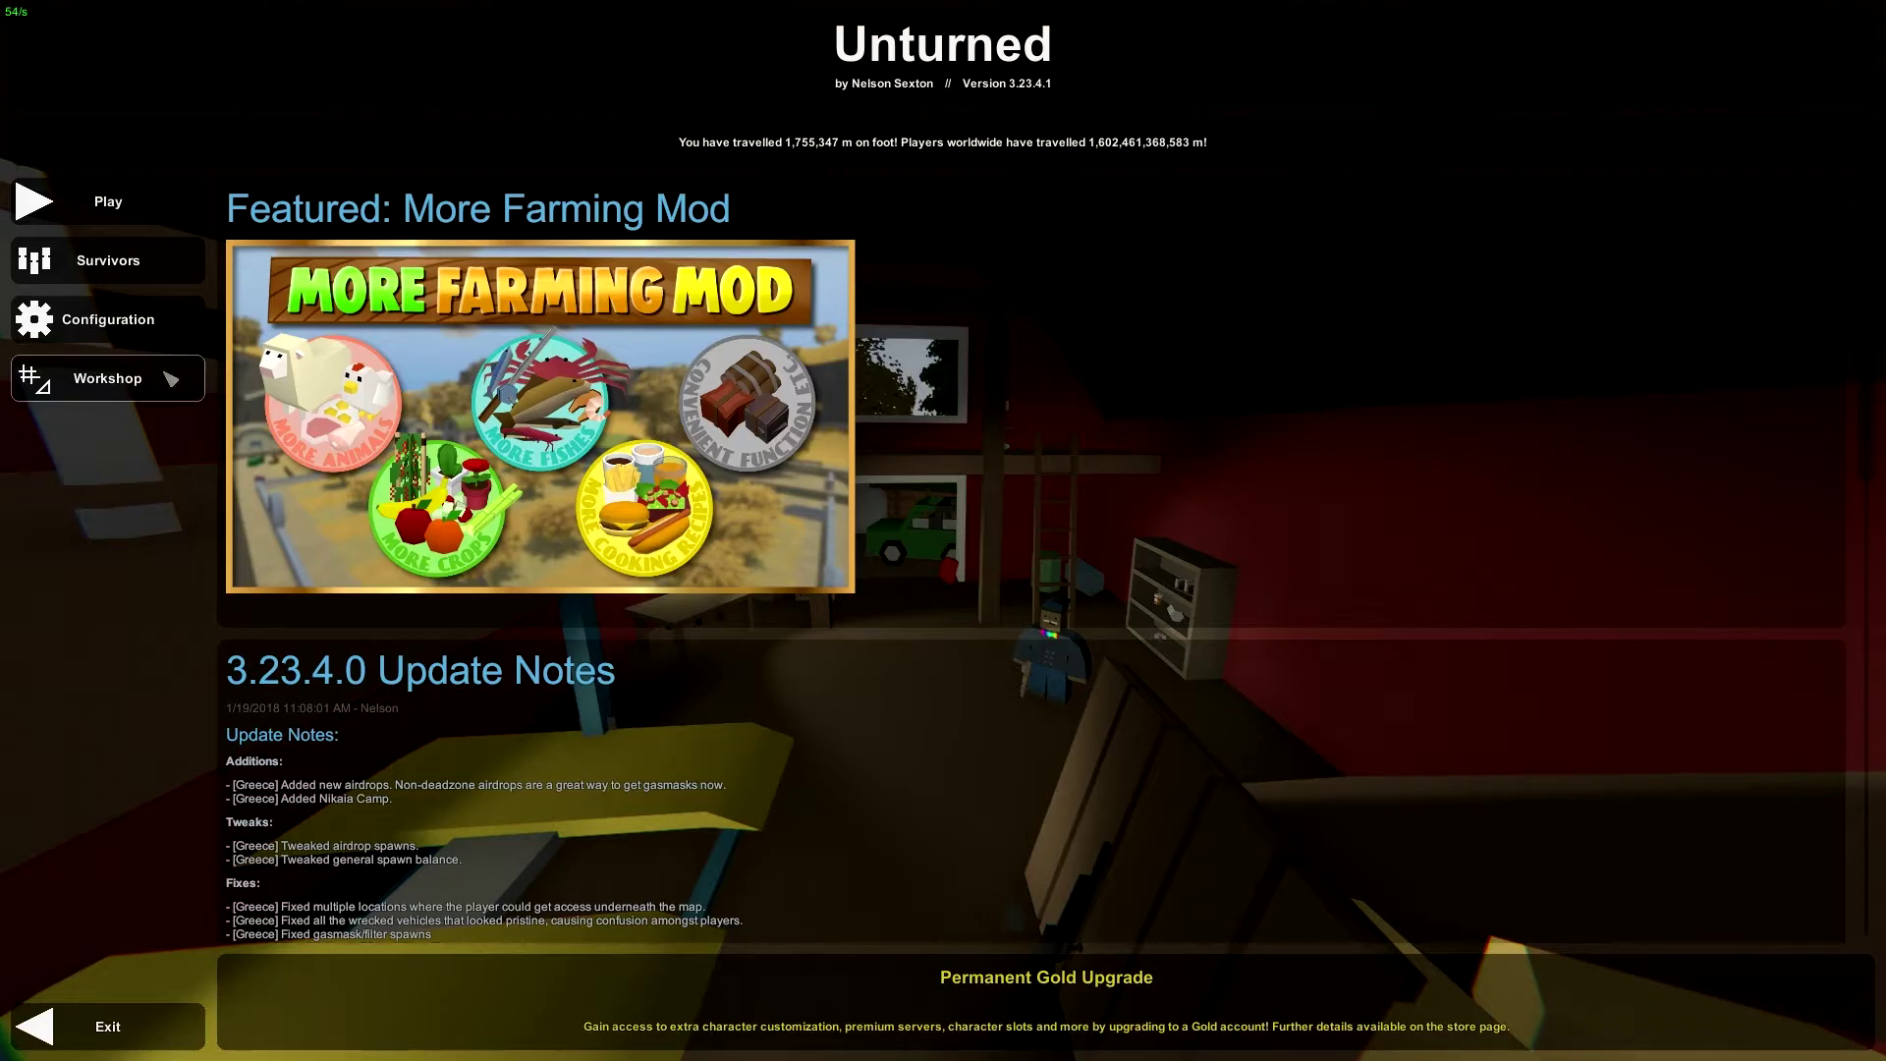
left_click(162, 383)
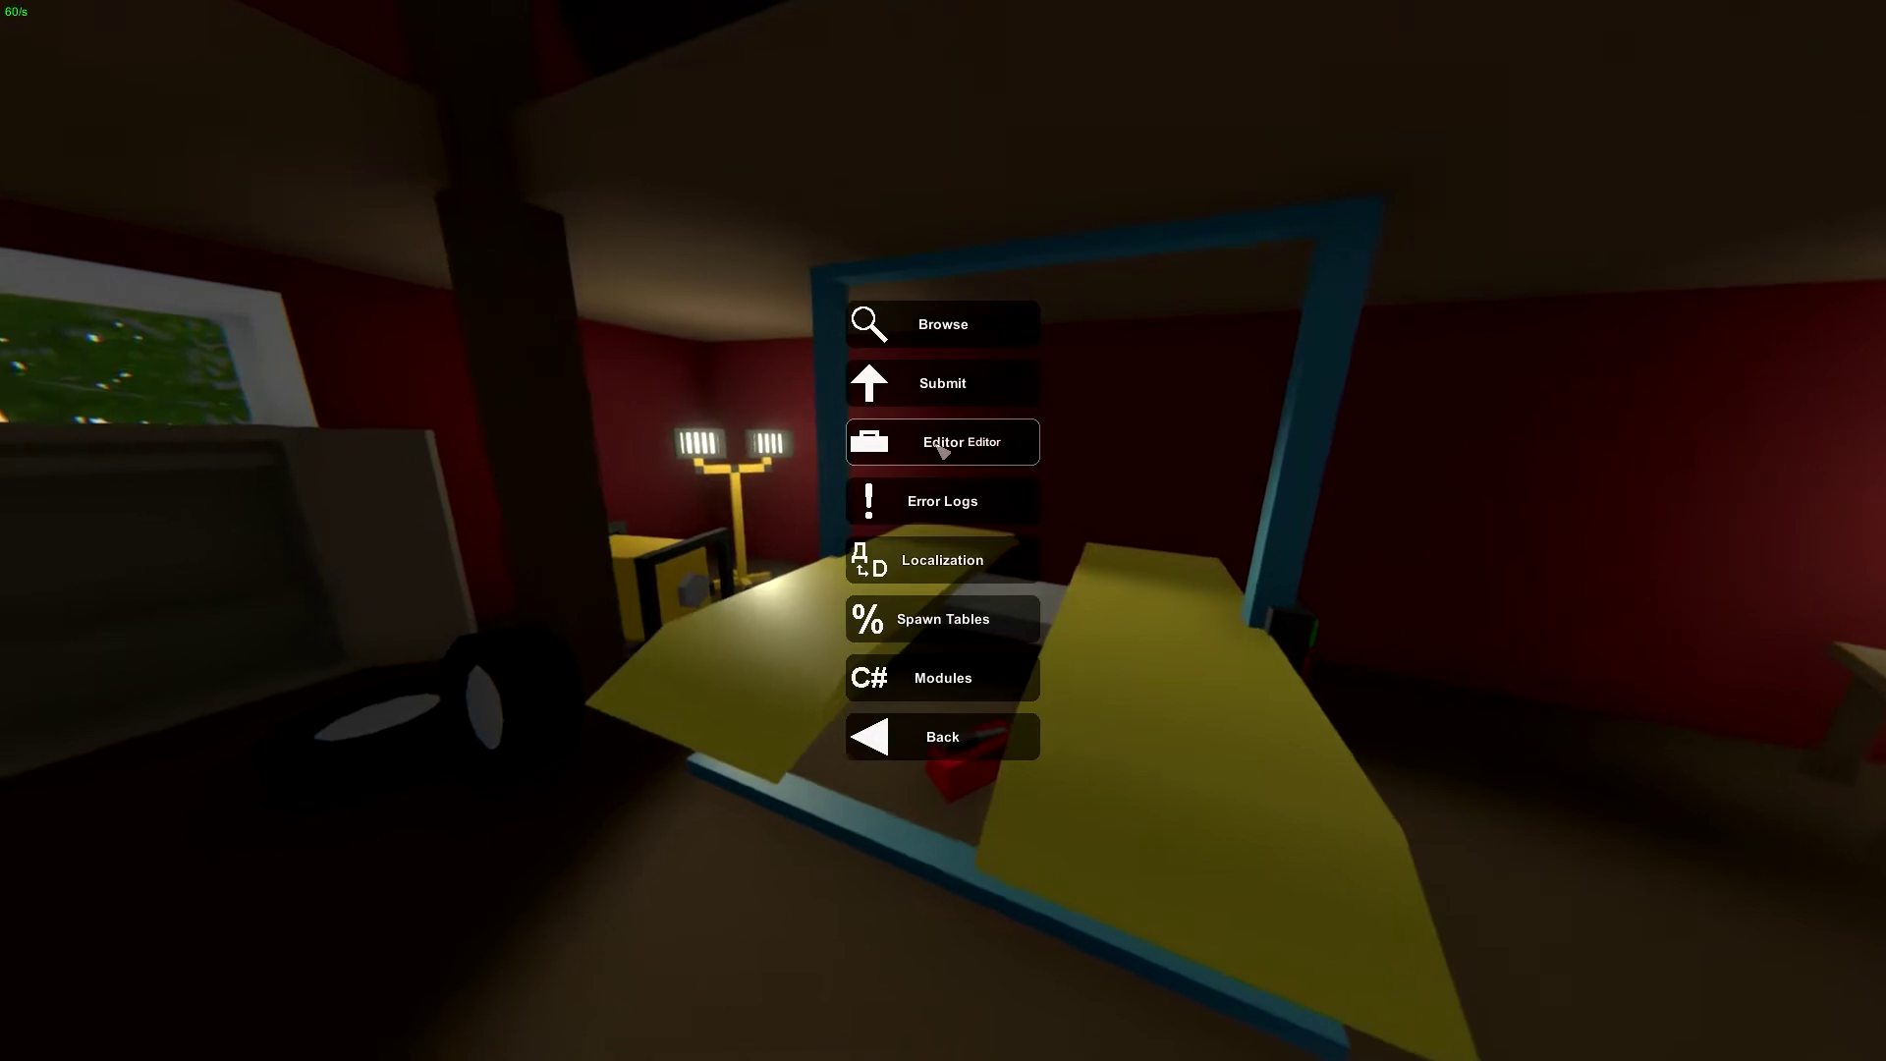
left_click(941, 450)
scroll(1098, 648, "down", 2)
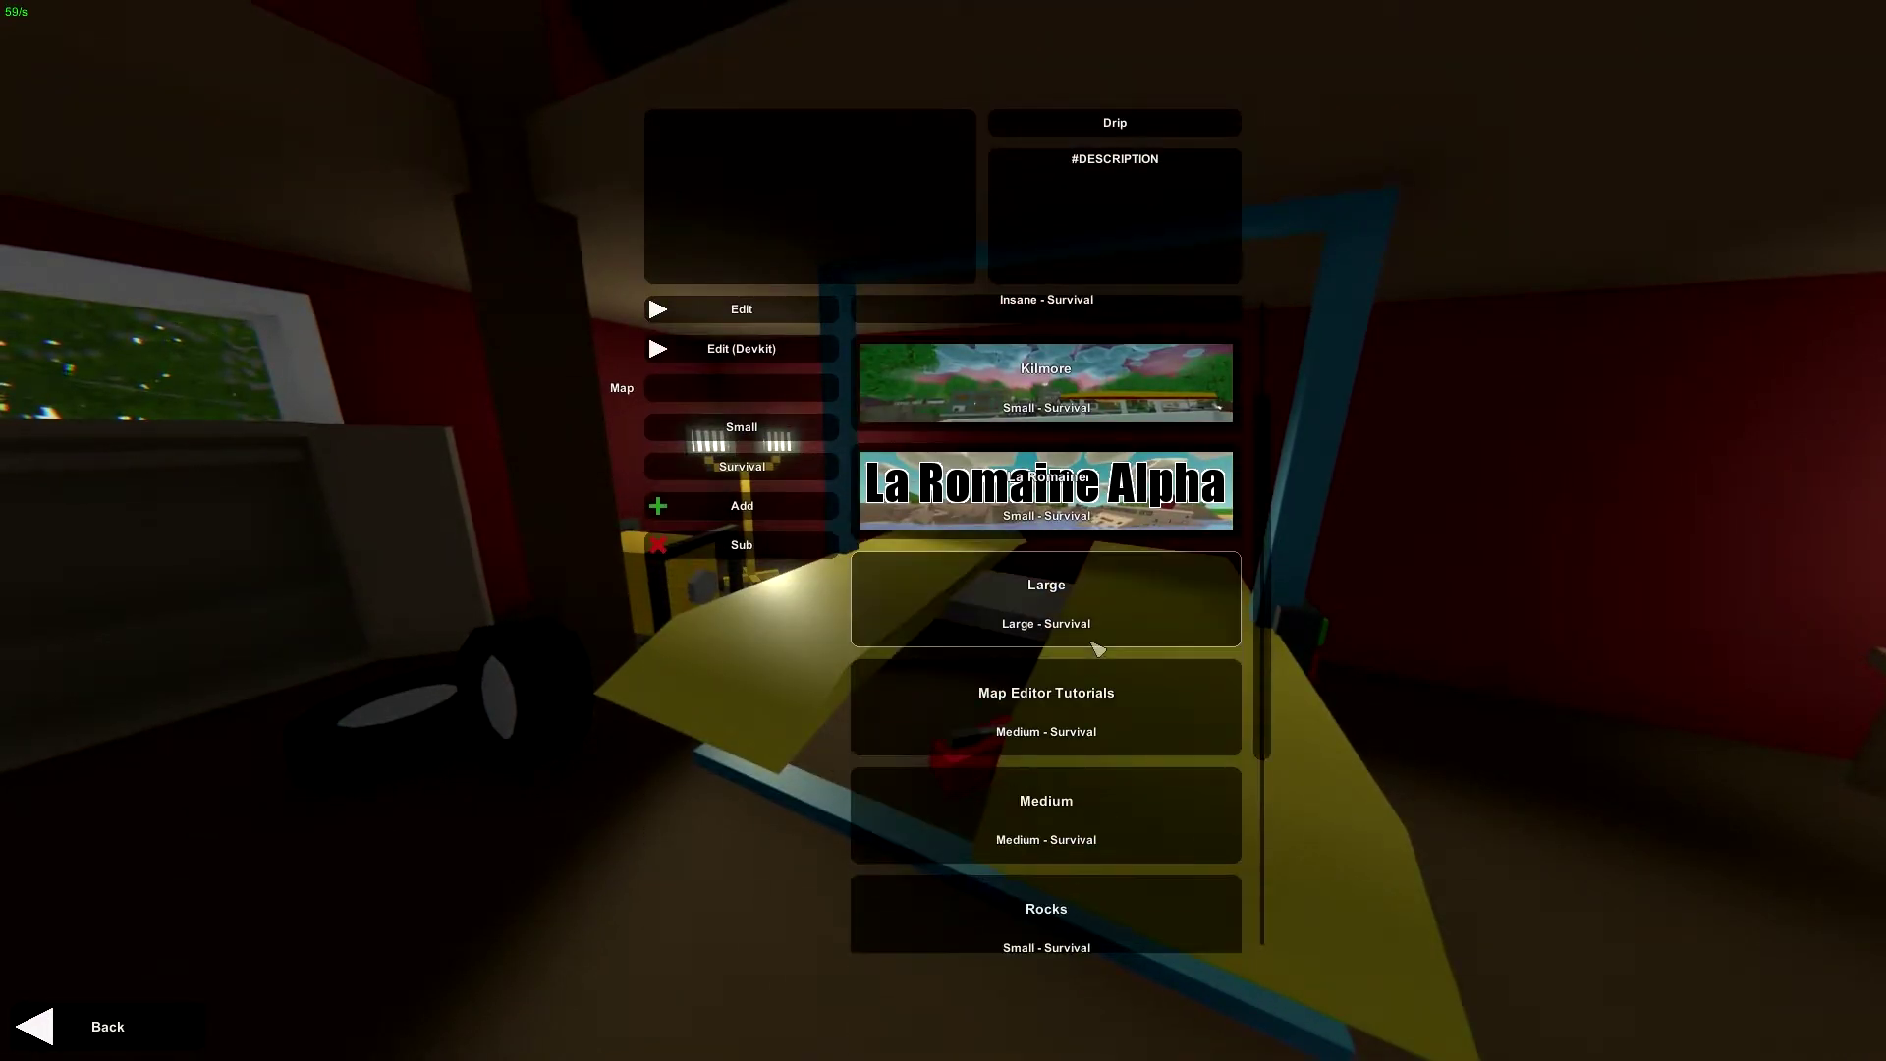
left_click(1043, 712)
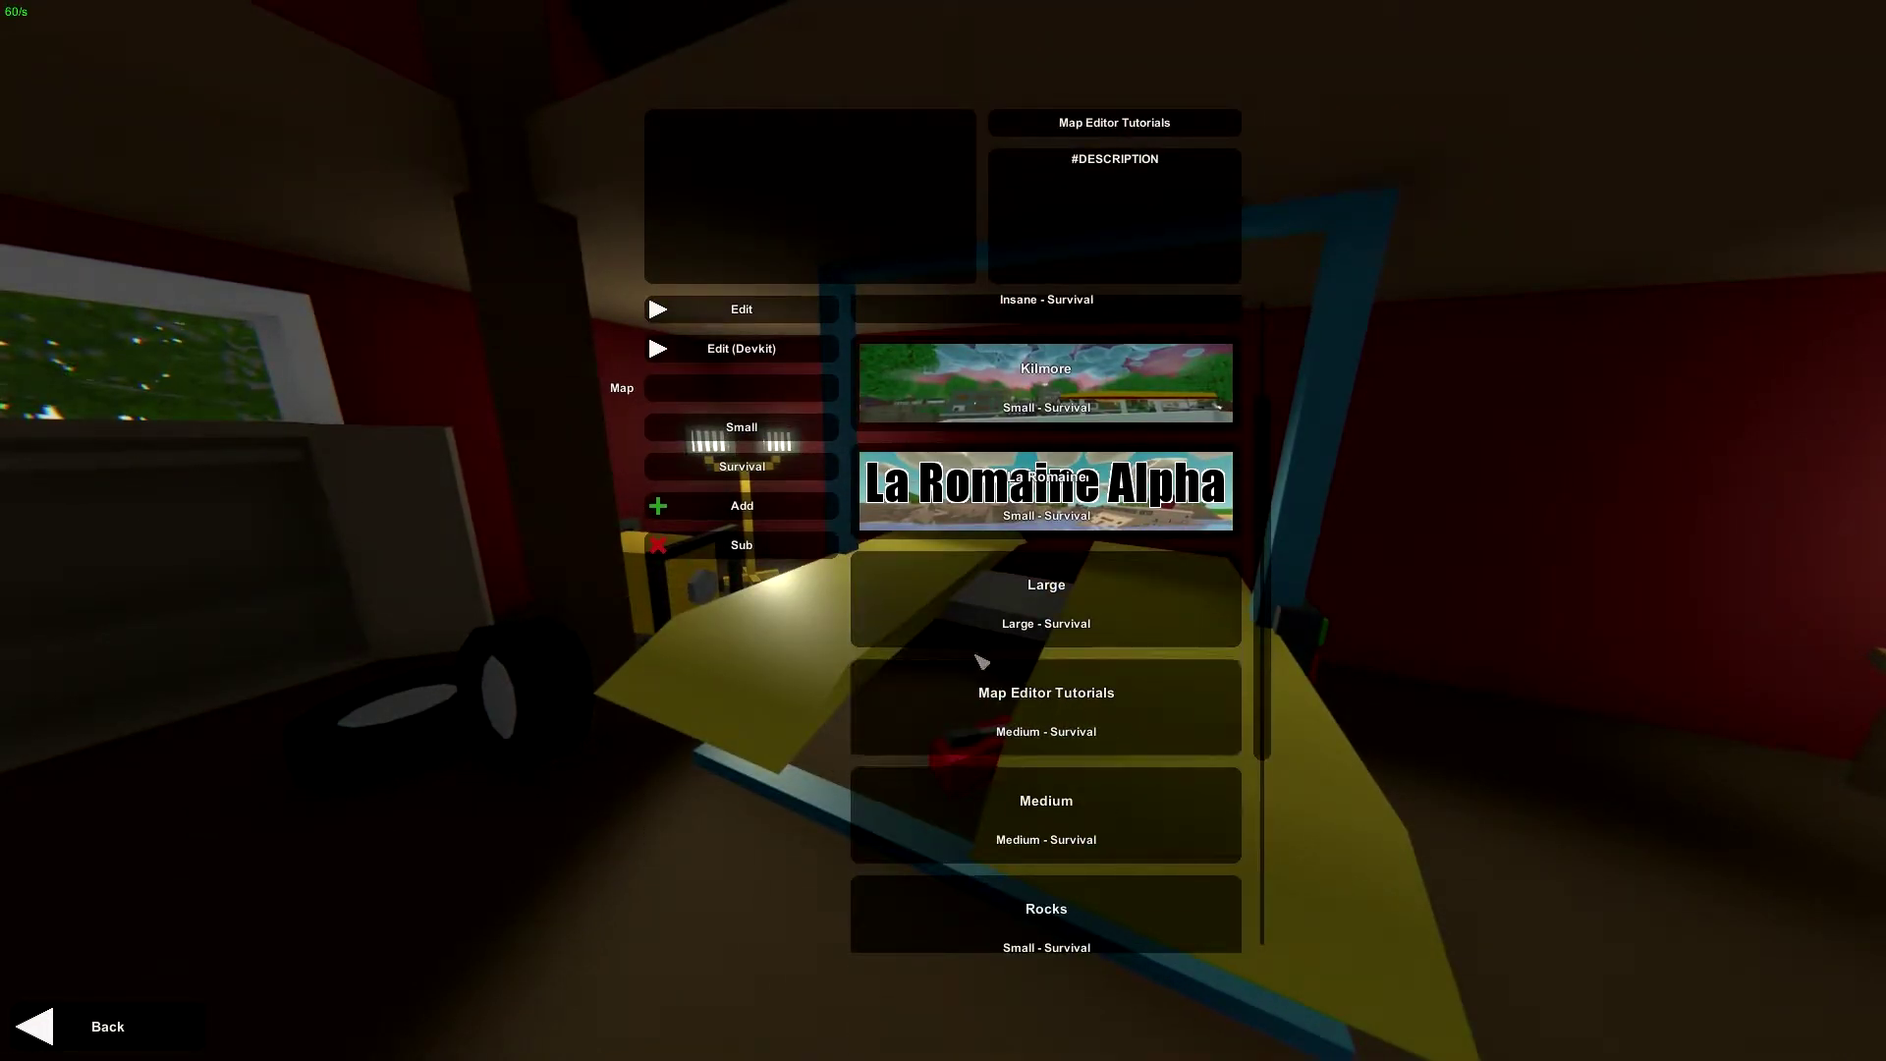
left_click(741, 311)
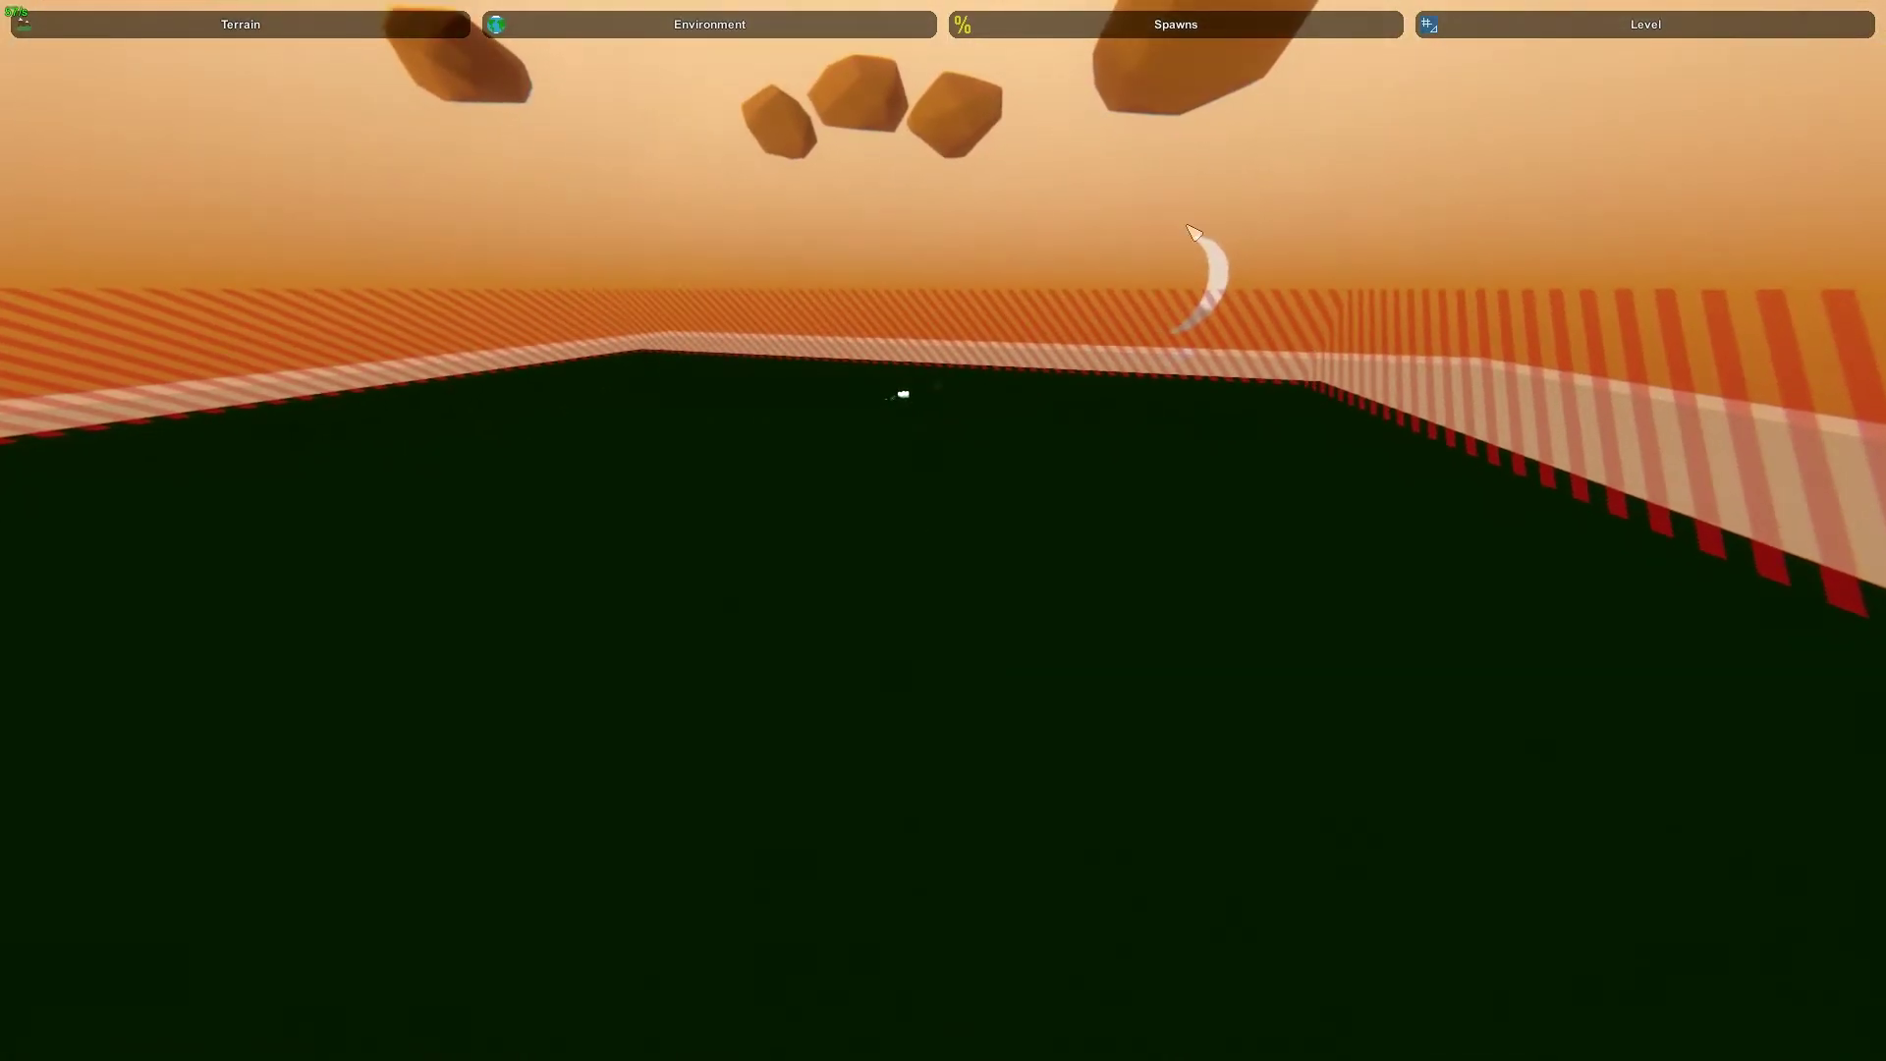
- Filter the level's placeable objects by "Custom" and place Note - Custom Note 1 on the ground
left_click(1490, 30)
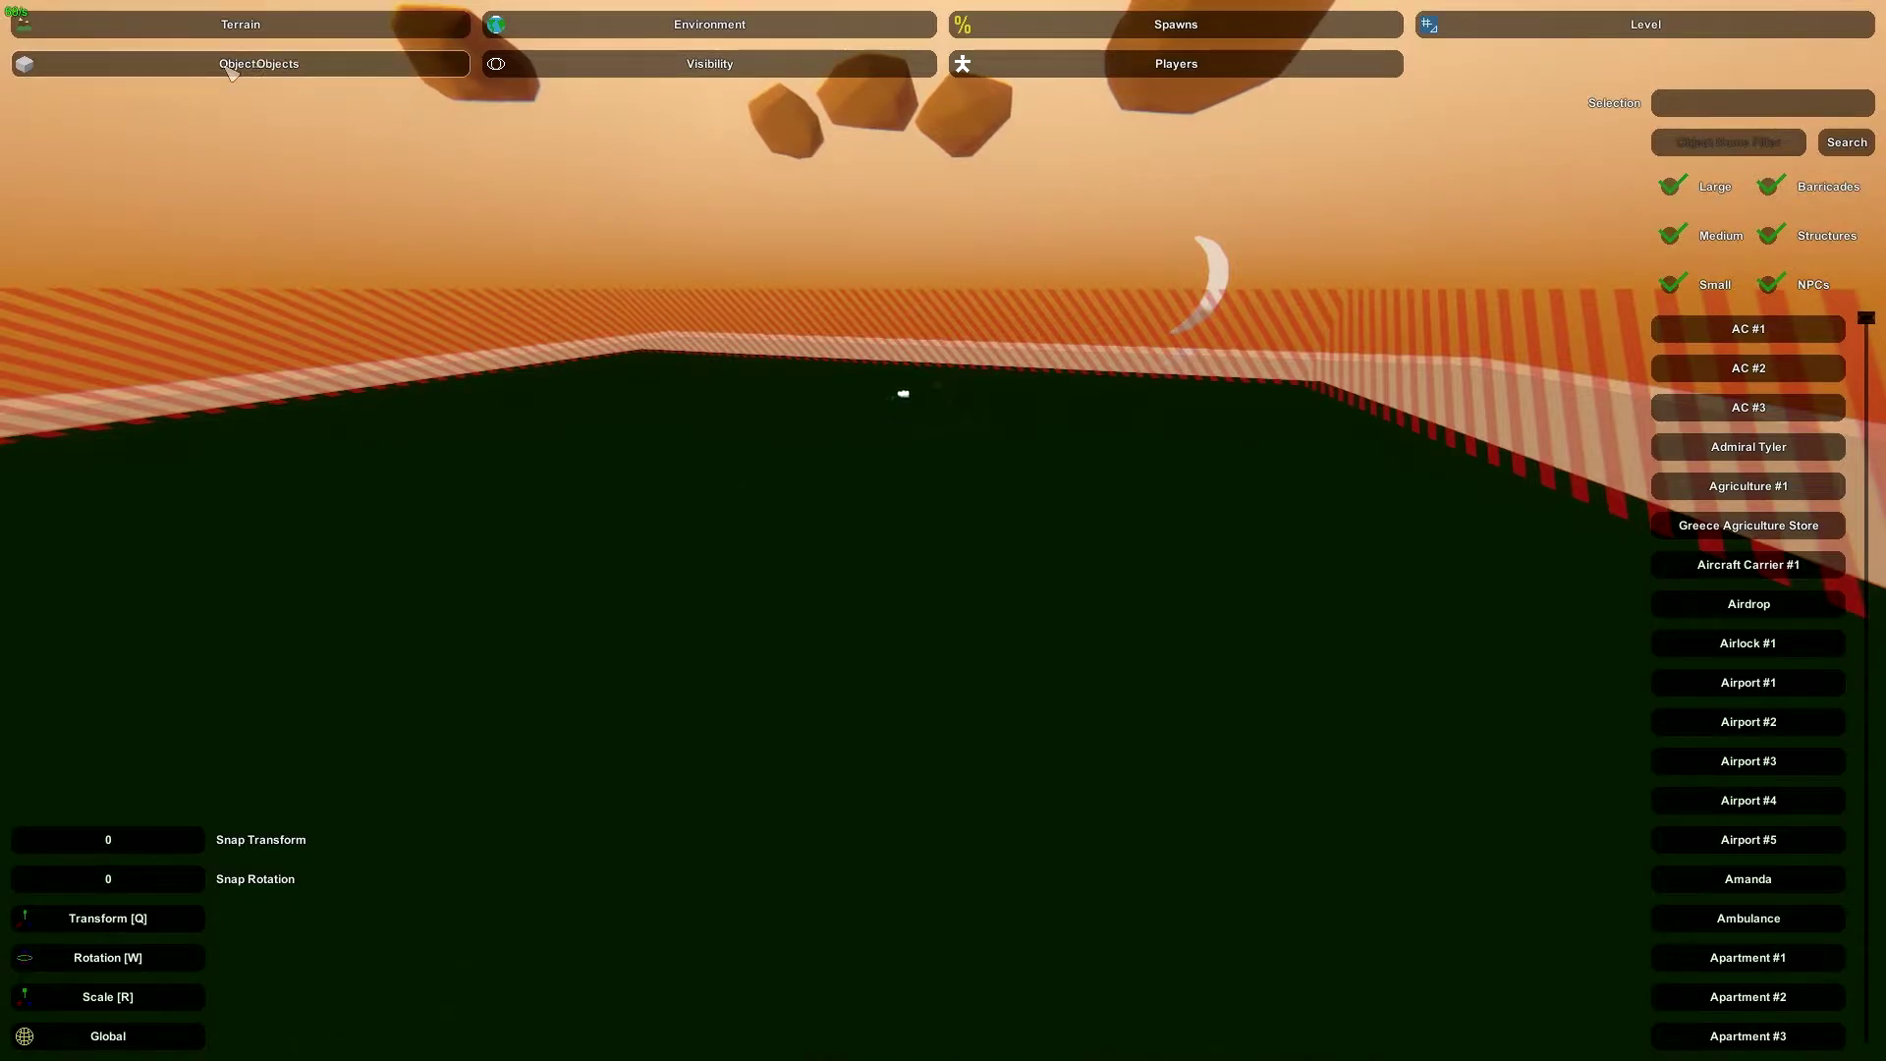
left_click(1740, 139)
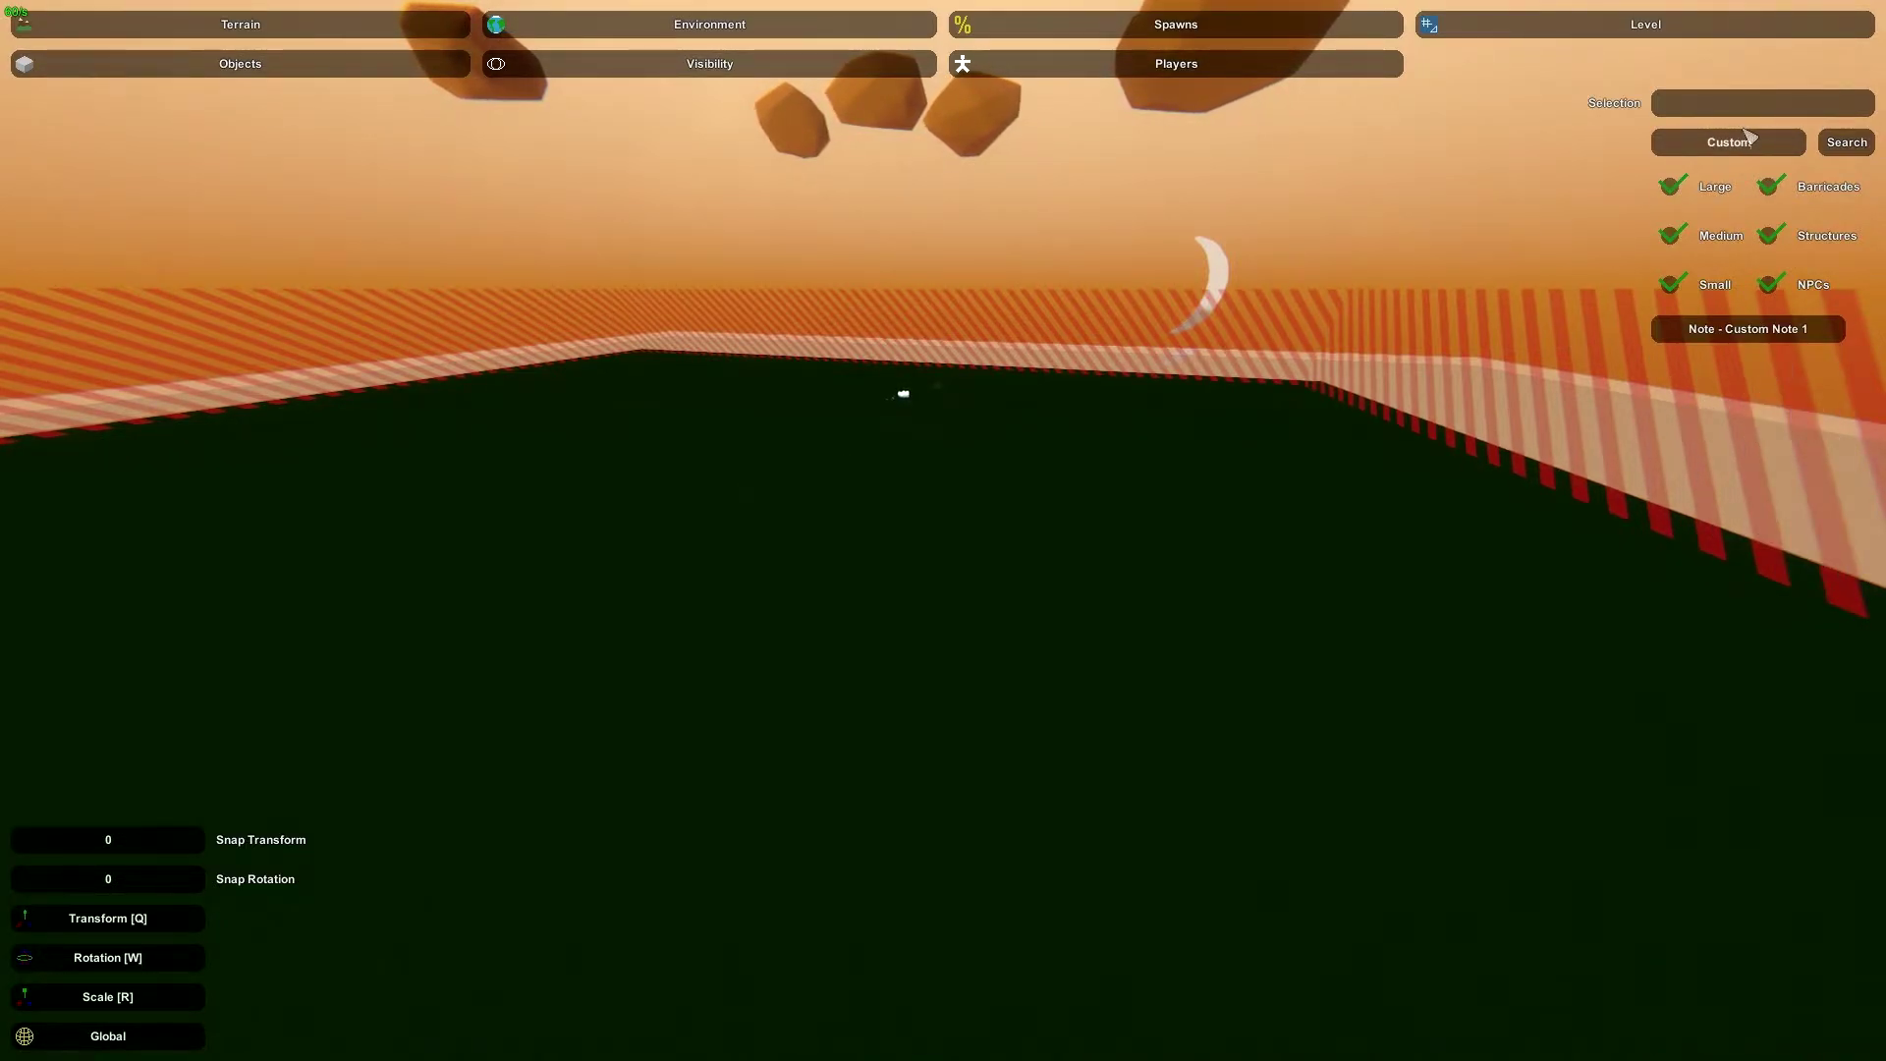
left_click(1728, 329)
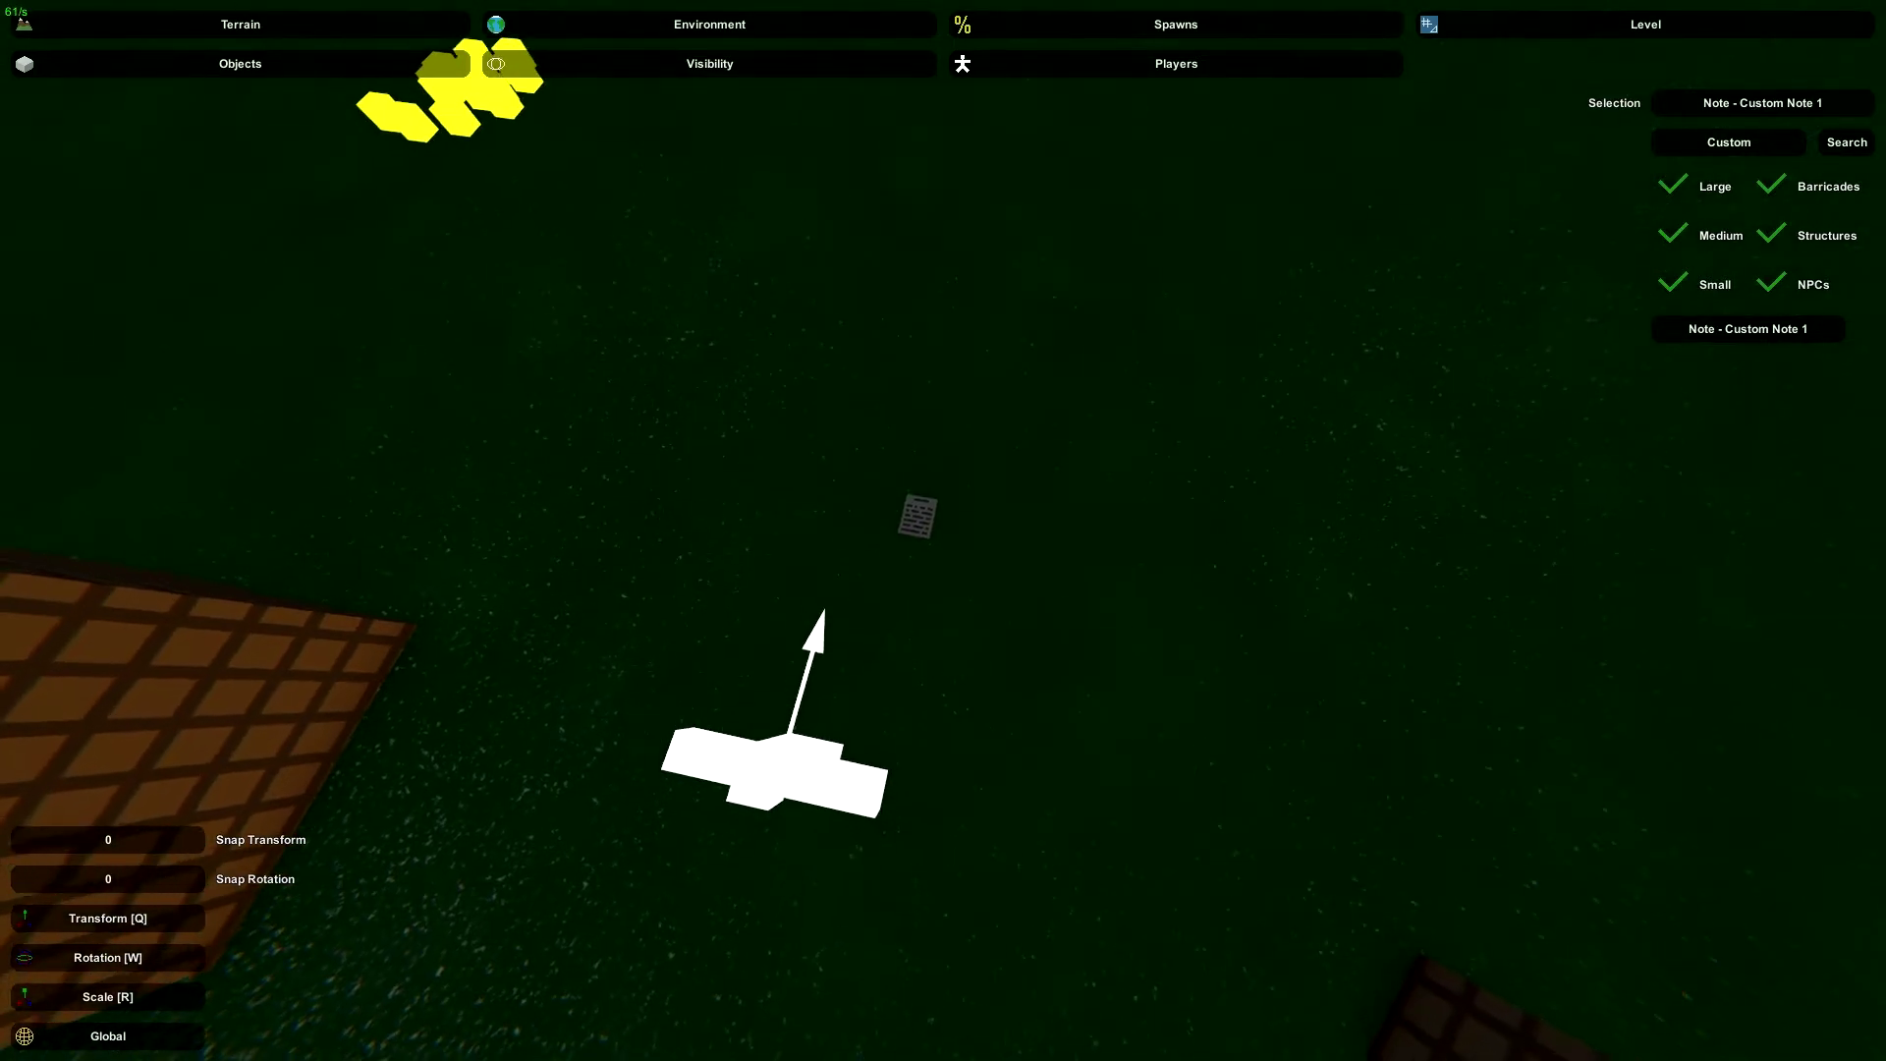
- Exit the editor and test the placed custom note in the playable map by reading its text and closing it
key("Escape")
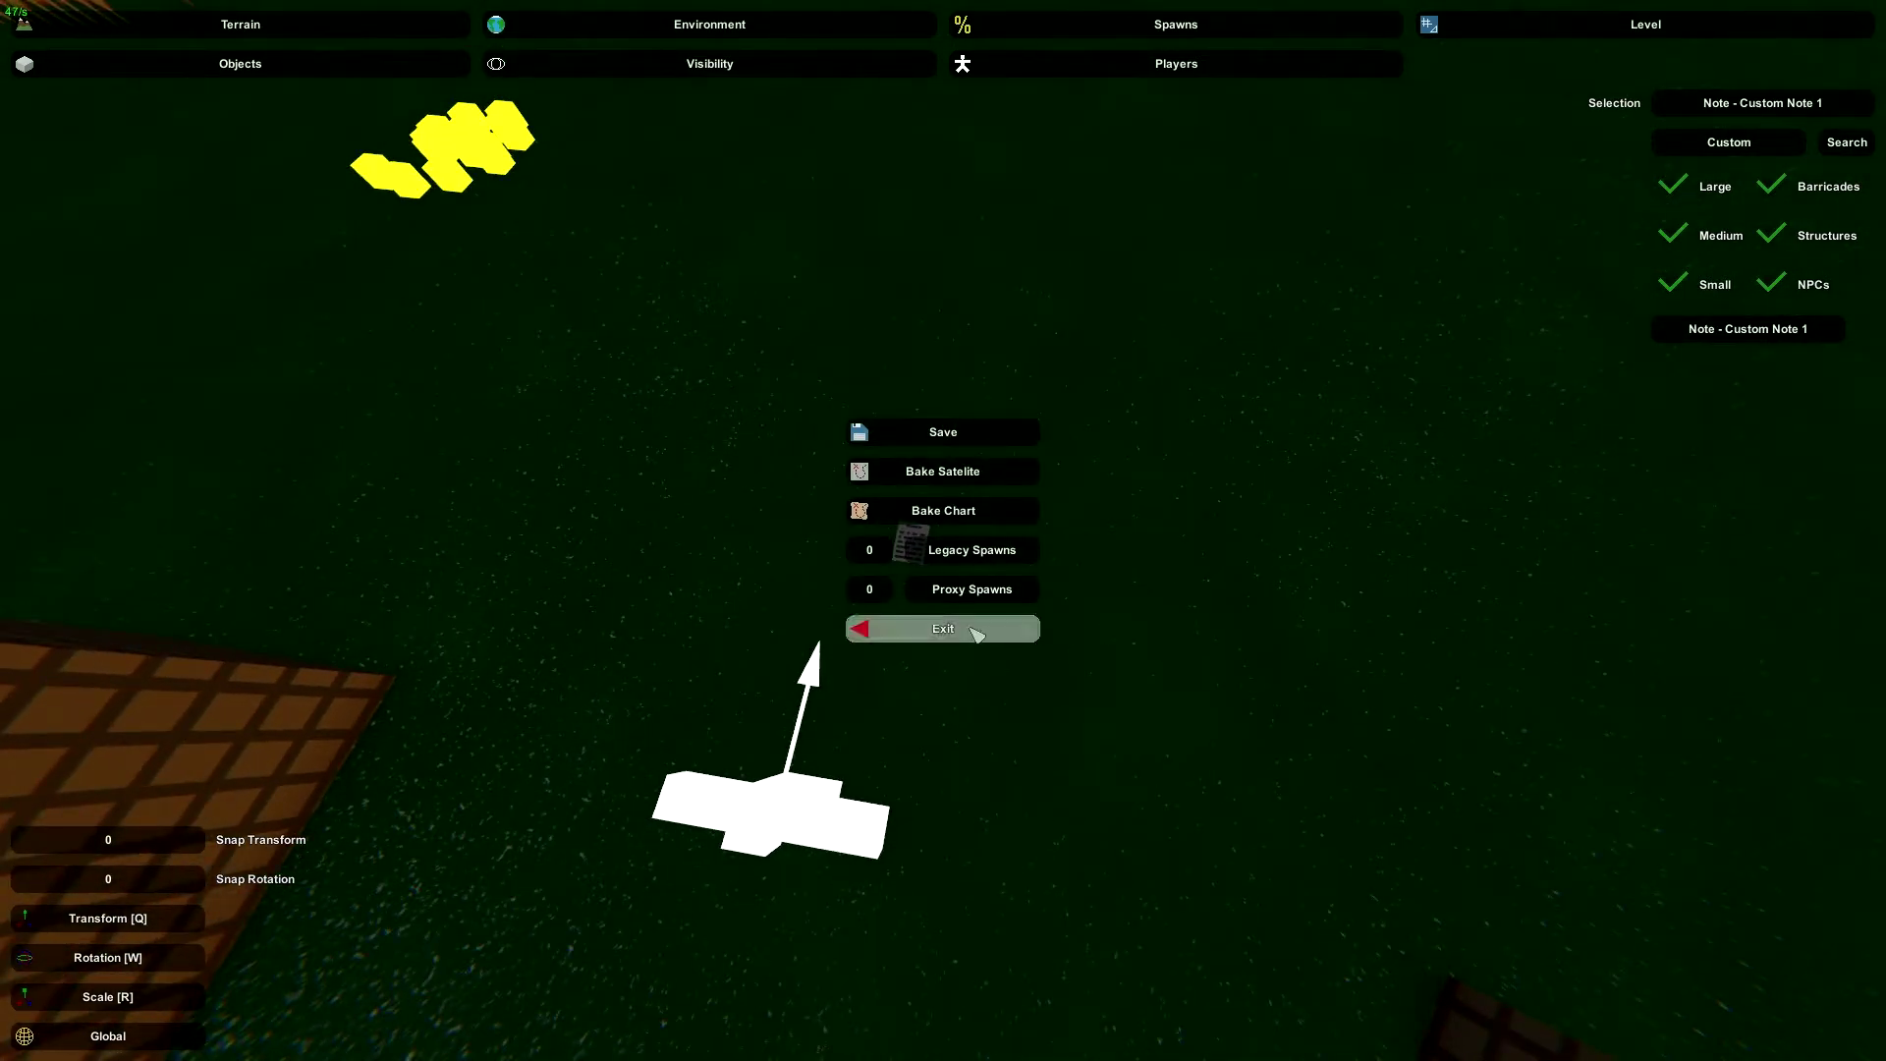
left_click(972, 635)
left_click(607, 310)
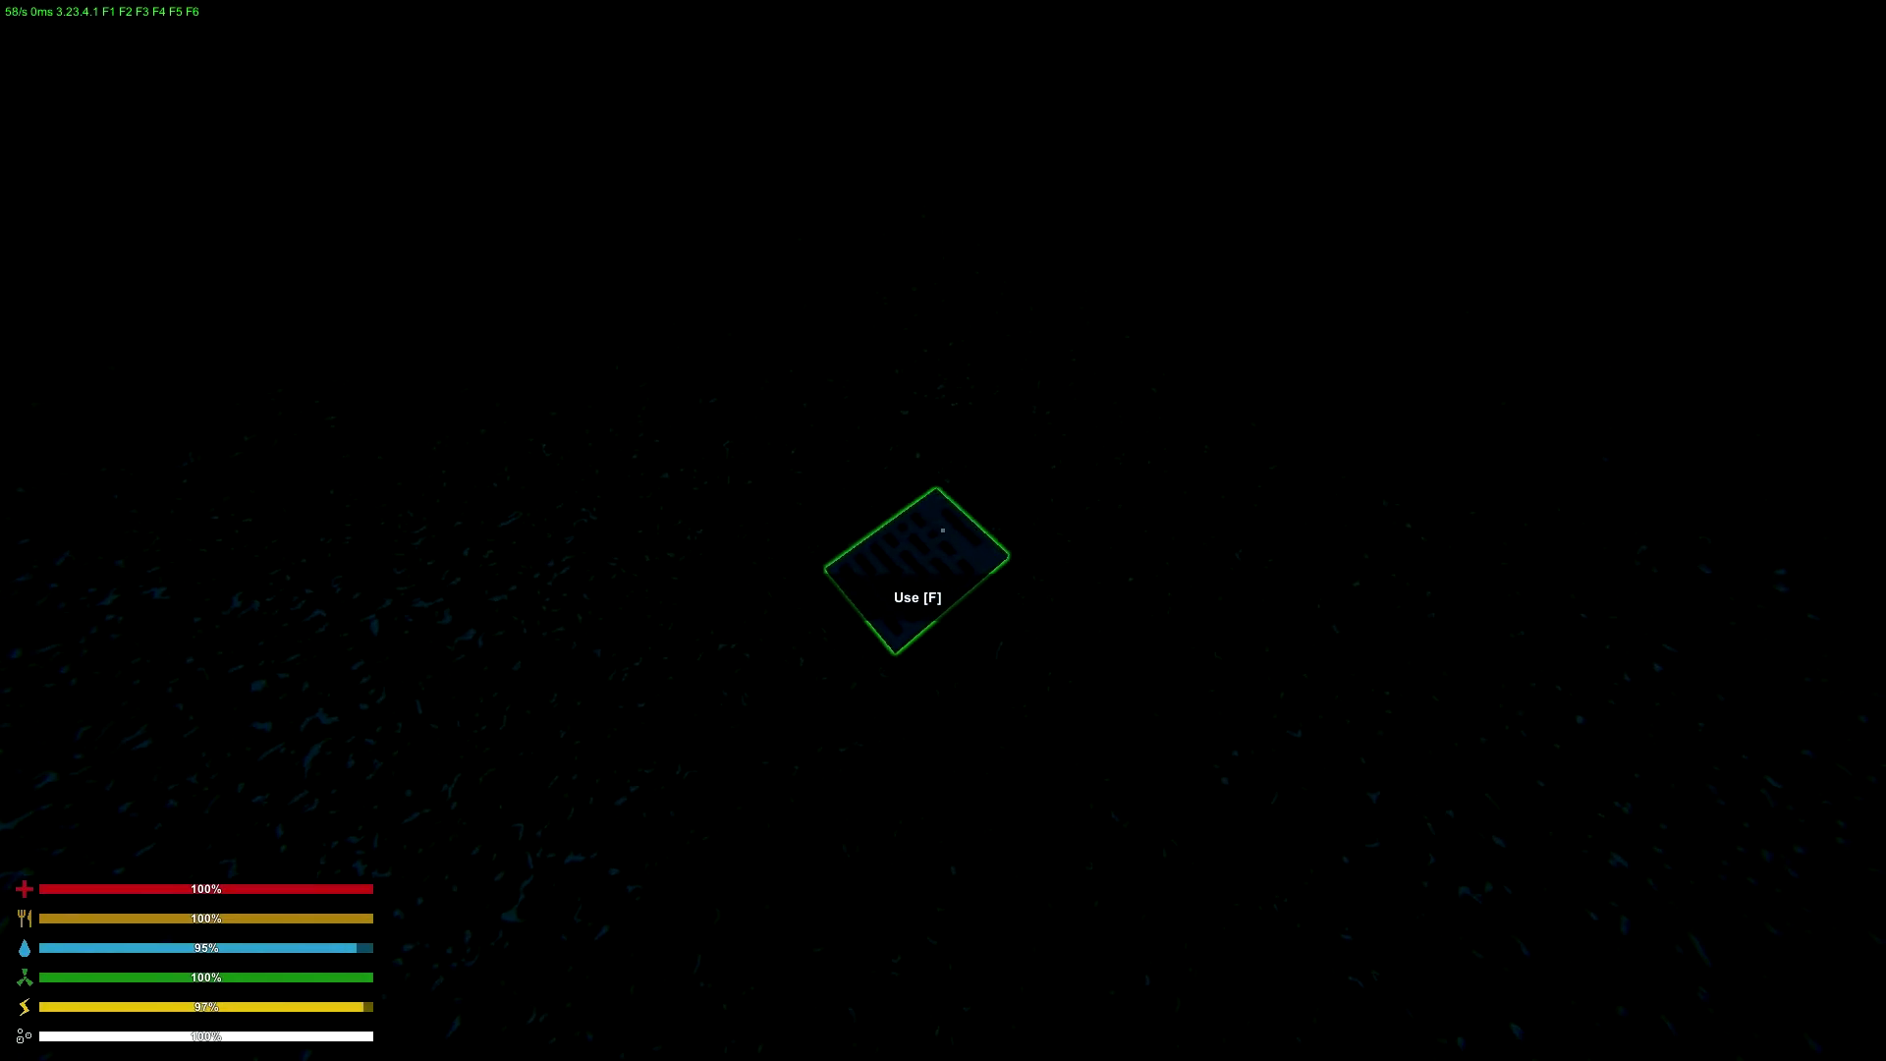
key("f")
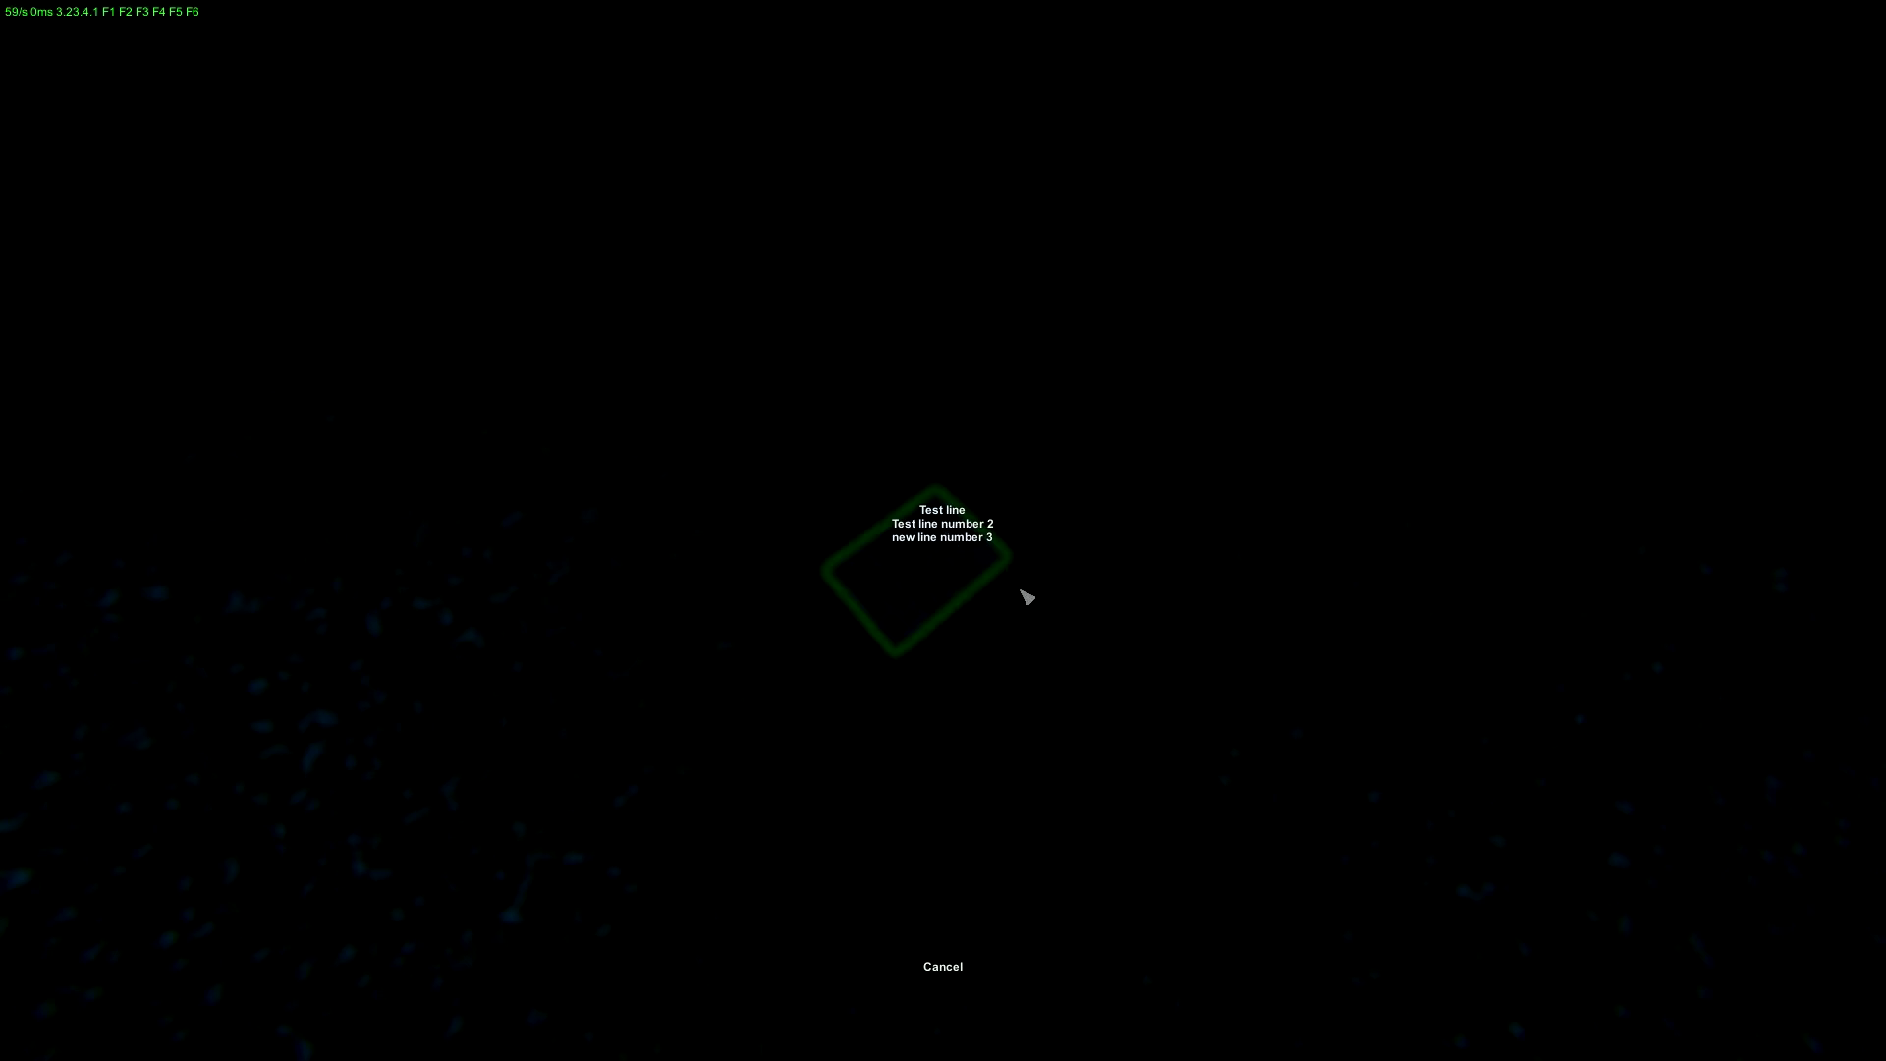
key("Escape")
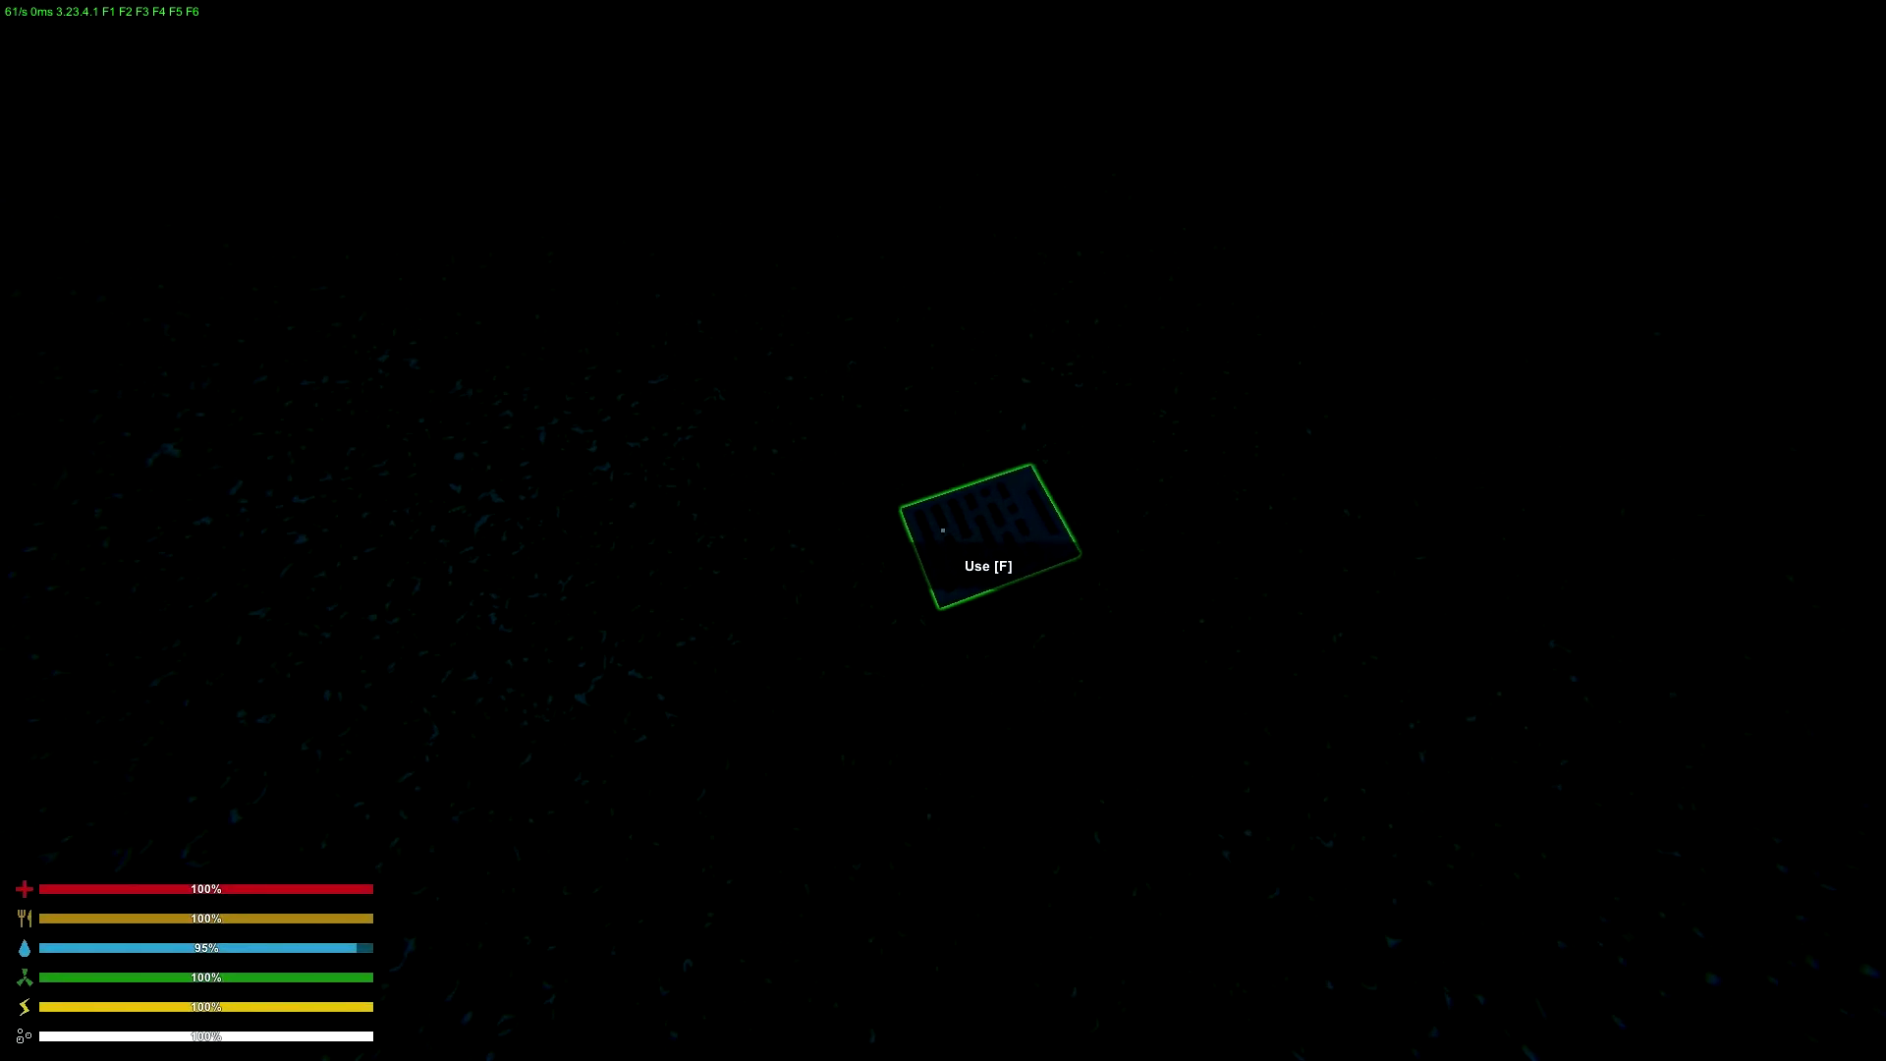